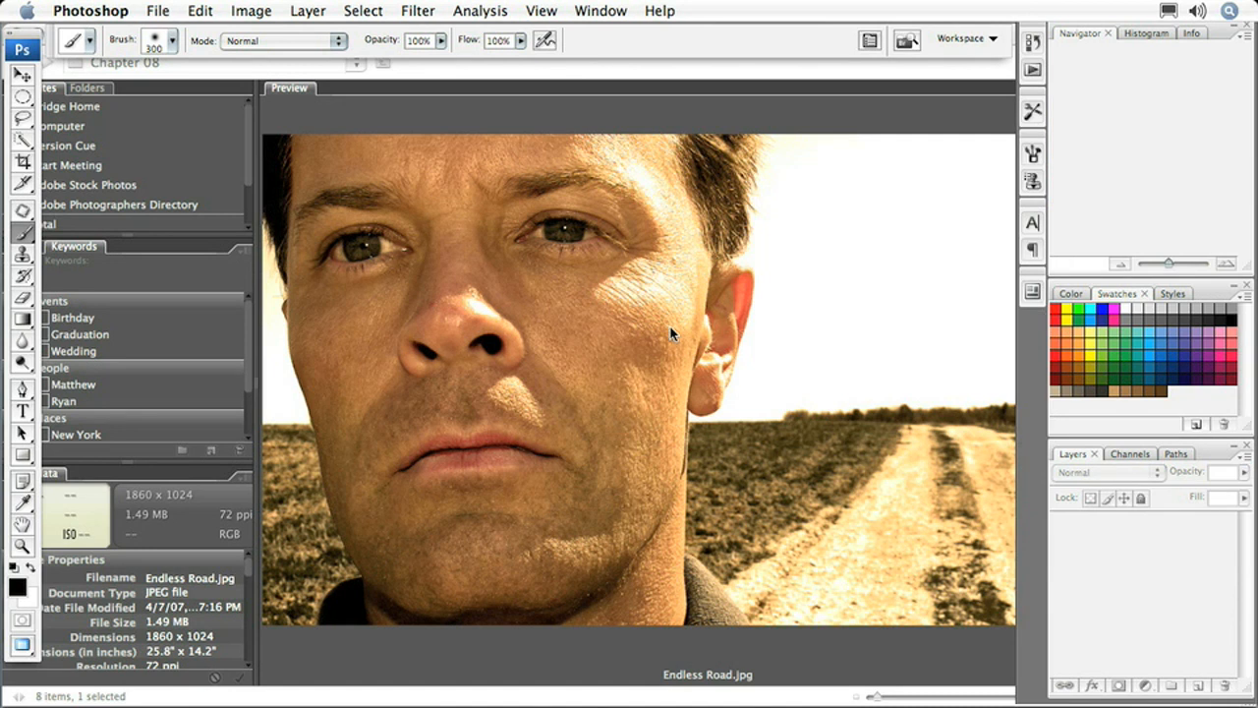
Switch to Bridge and open Maarten.jpg from the Chapter 08 folder in Photoshop.
{"action": "left_click", "coordinate": [862, 360]}
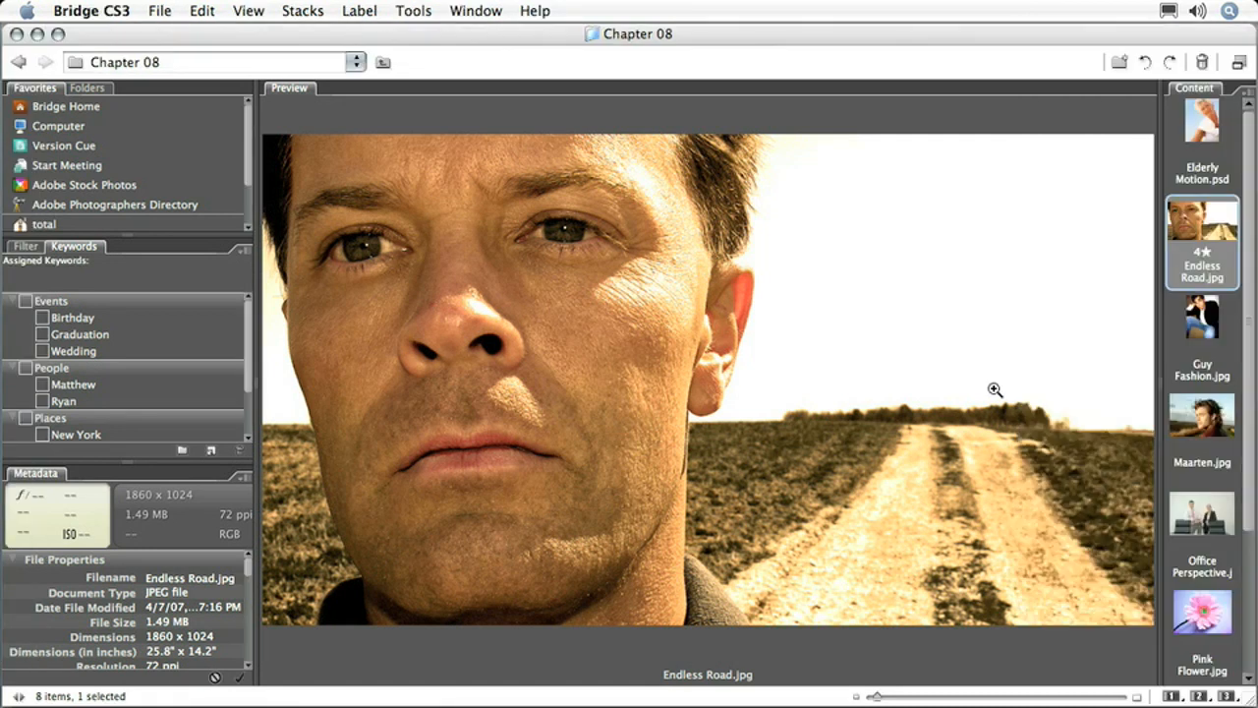
{"action": "left_click", "coordinate": [1197, 429]}
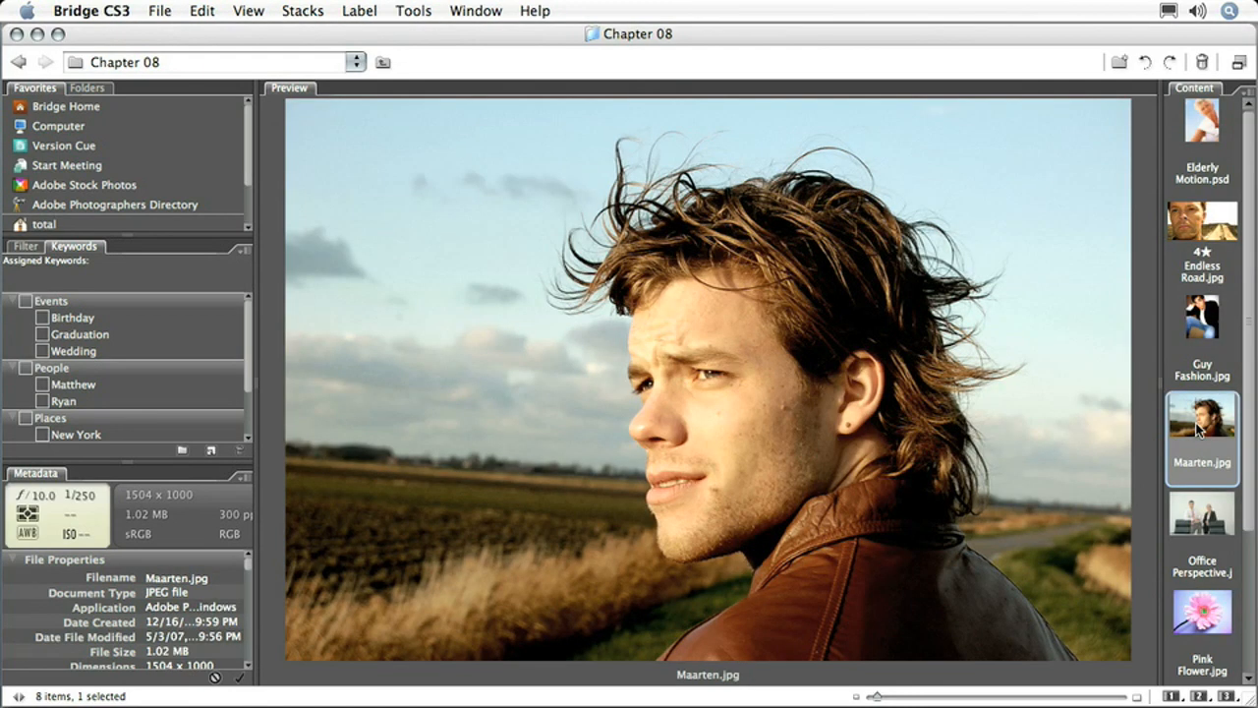
{"action": "double_click", "coordinate": [1197, 429]}
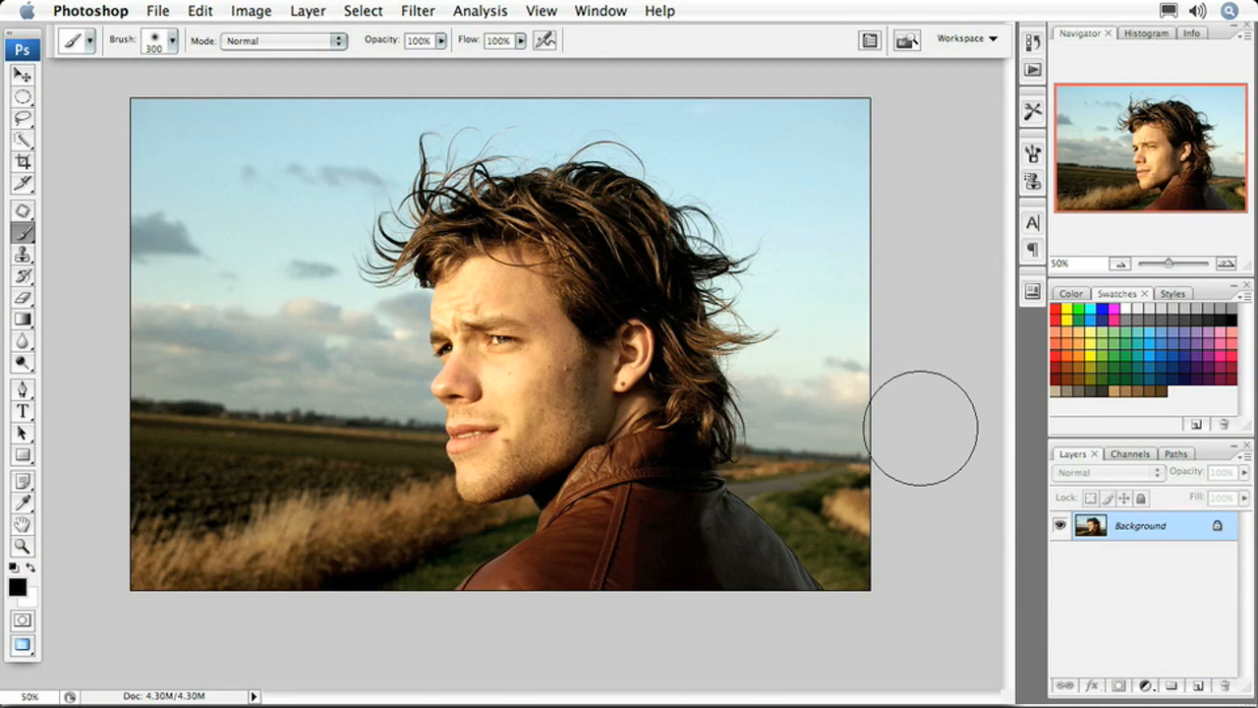
Draw a black rectangle shape layer over the man's face and reposition it to cover his head.
{"action": "key", "text": "v"}
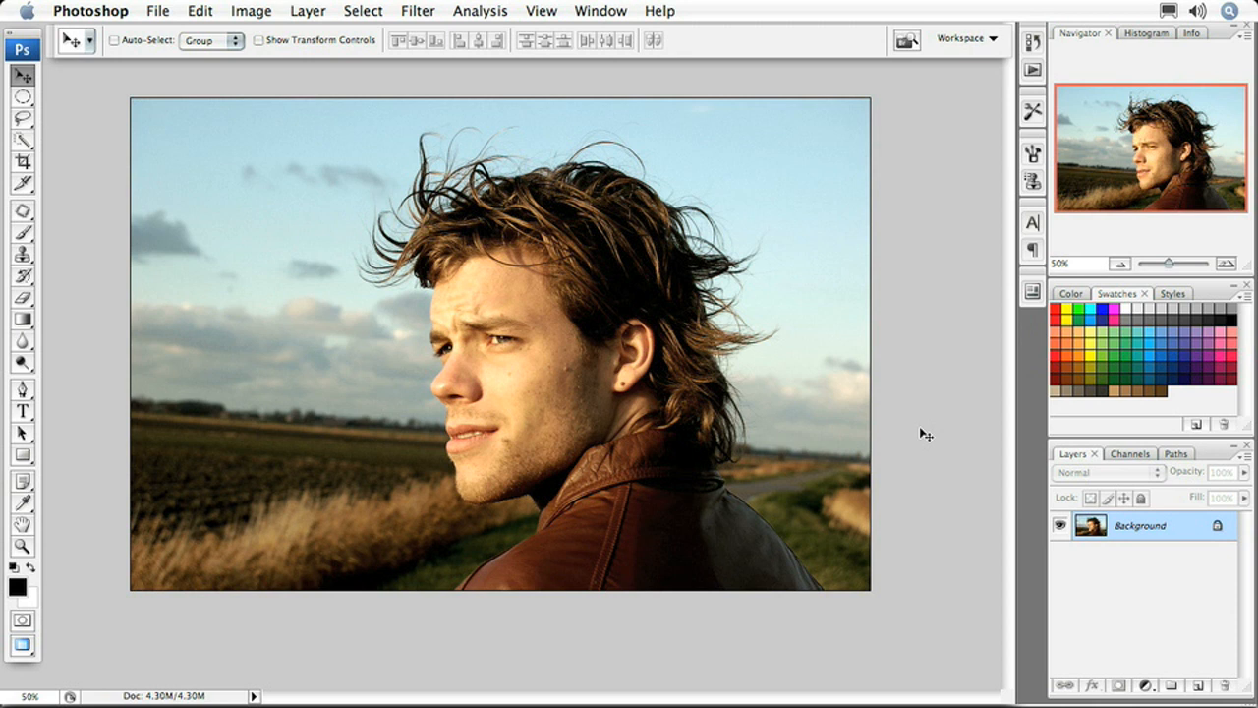
{"action": "key", "text": "super+equal"}
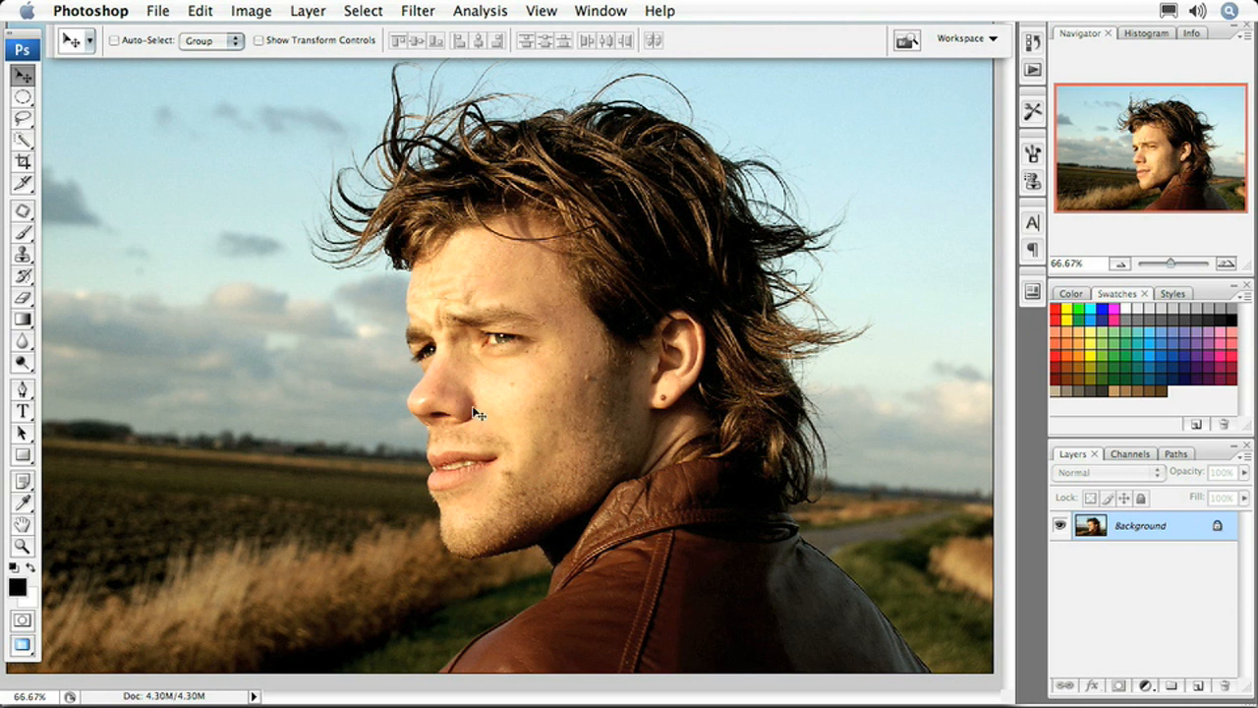
{"action": "left_click", "coordinate": [23, 457]}
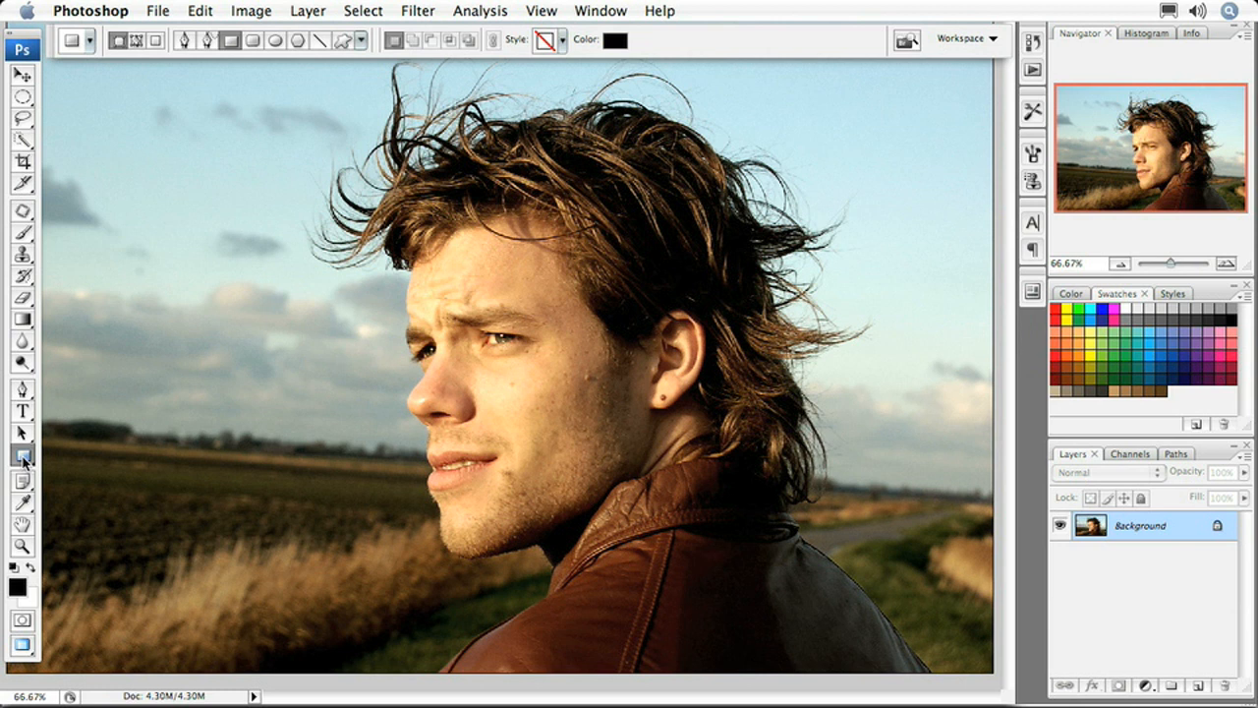
{"action": "left_click_drag", "start_coordinate": [317, 149], "coordinate": [715, 596]}
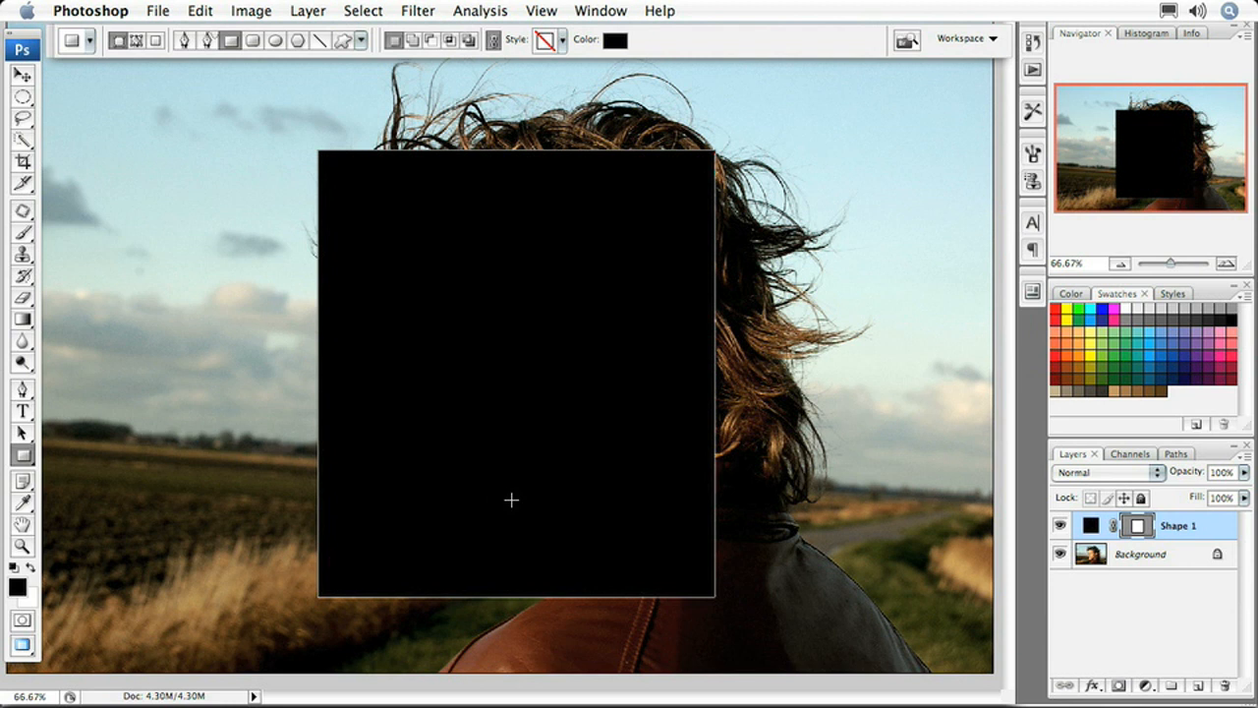
{"action": "key", "text": "v"}
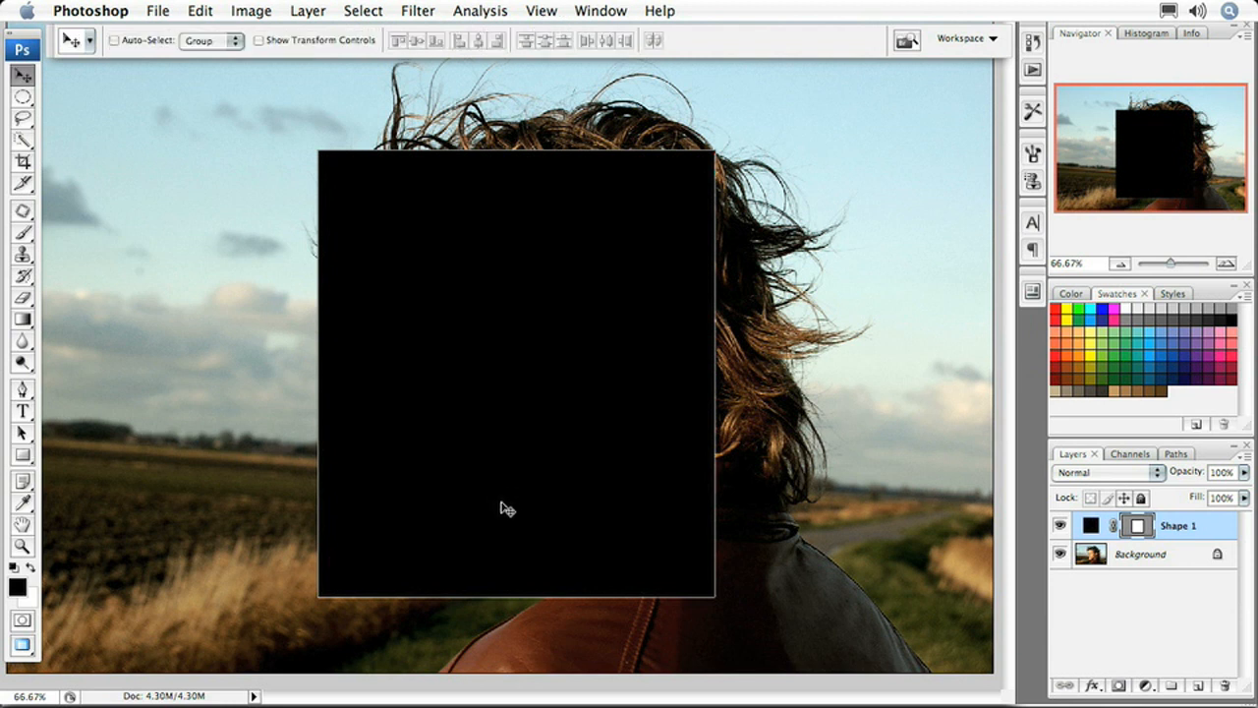
{"action": "left_click_drag", "start_coordinate": [505, 508], "coordinate": [555, 461]}
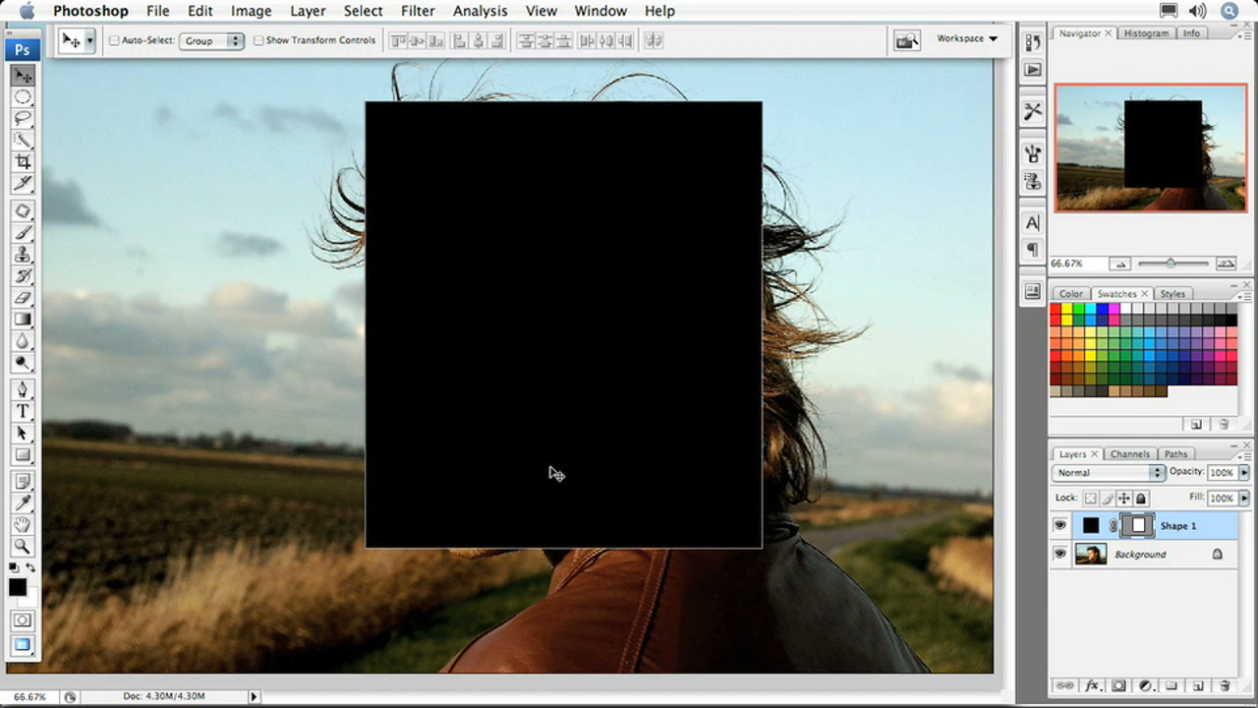
Rotate the black rectangle to about -8.4° with Free Transform and apply it.
{"action": "key", "text": "ctrl+t"}
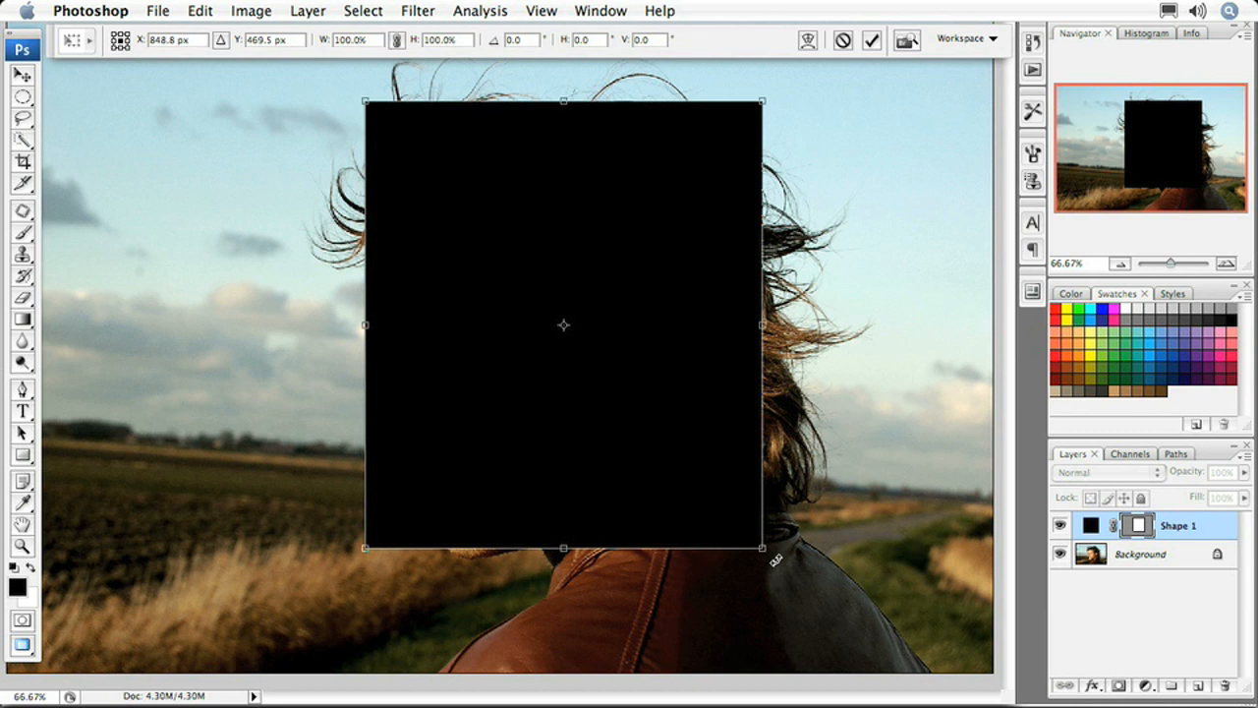
{"action": "left_click_drag", "start_coordinate": [776, 558], "coordinate": [811, 529]}
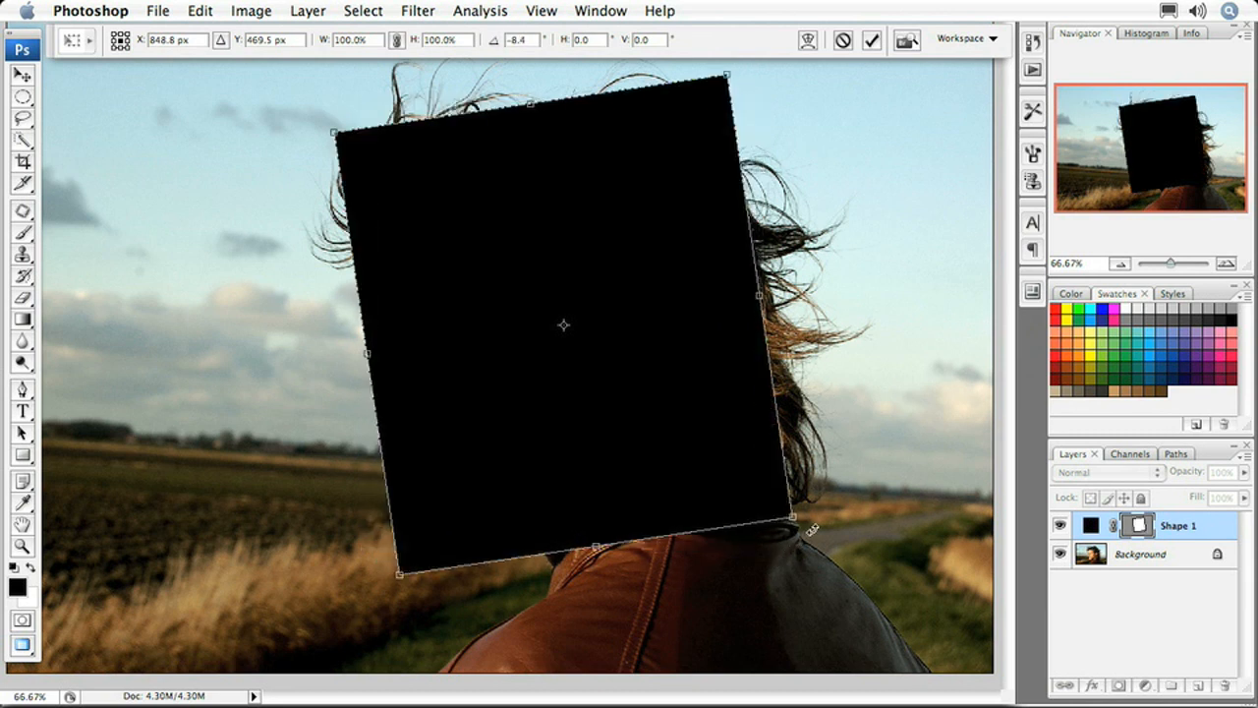
{"action": "key", "text": "Return"}
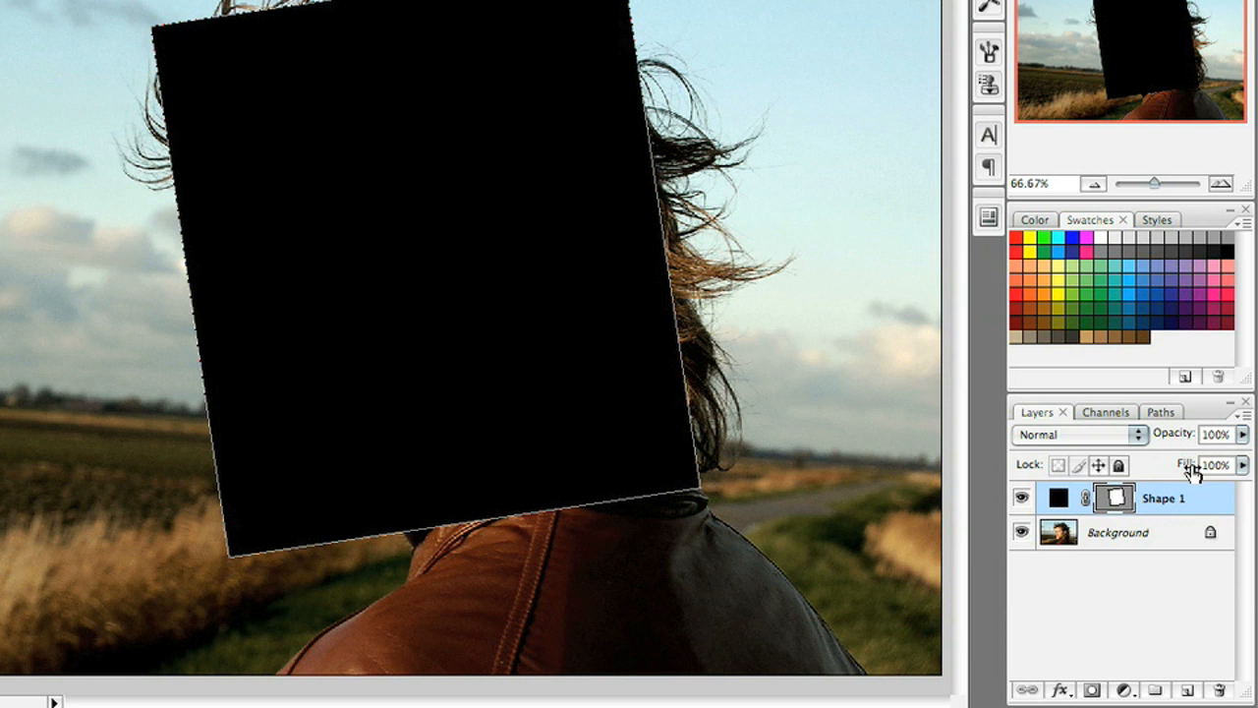
Set the rectangle layer's Fill to 0% and add a Stroke layer style in white (ffffff).
{"action": "left_click_drag", "start_coordinate": [1191, 466], "coordinate": [1045, 462]}
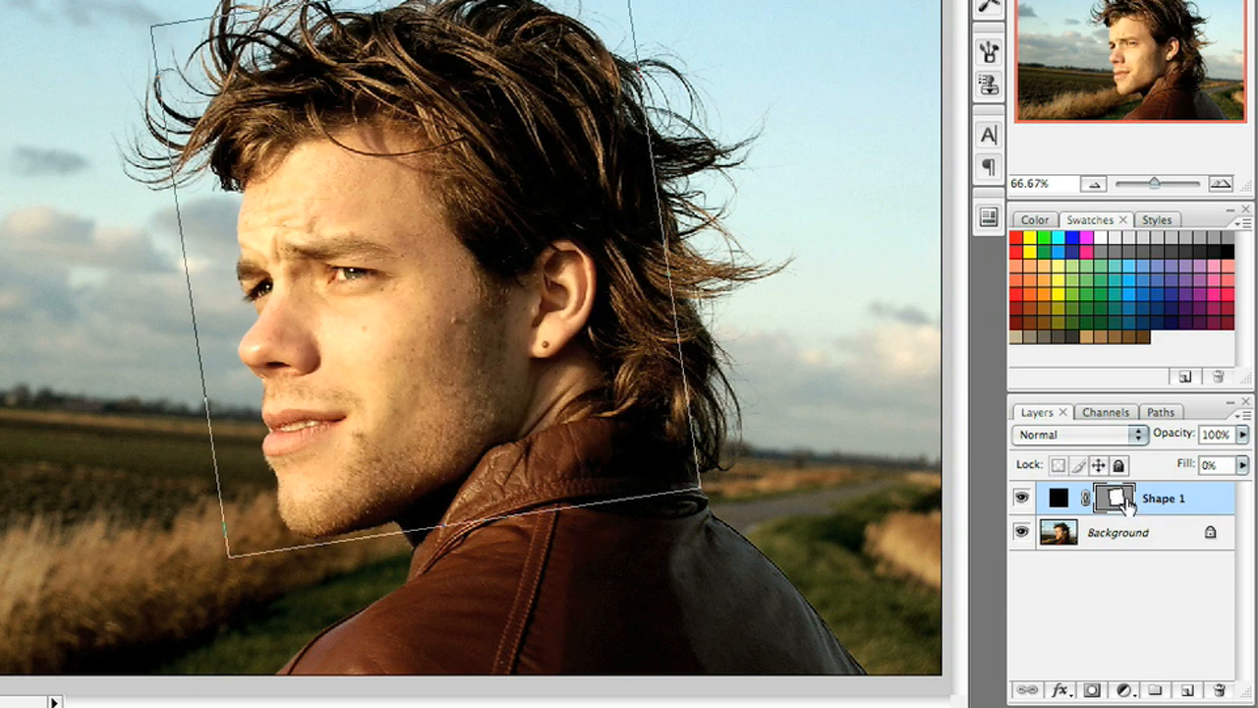
{"action": "left_click", "coordinate": [1063, 689]}
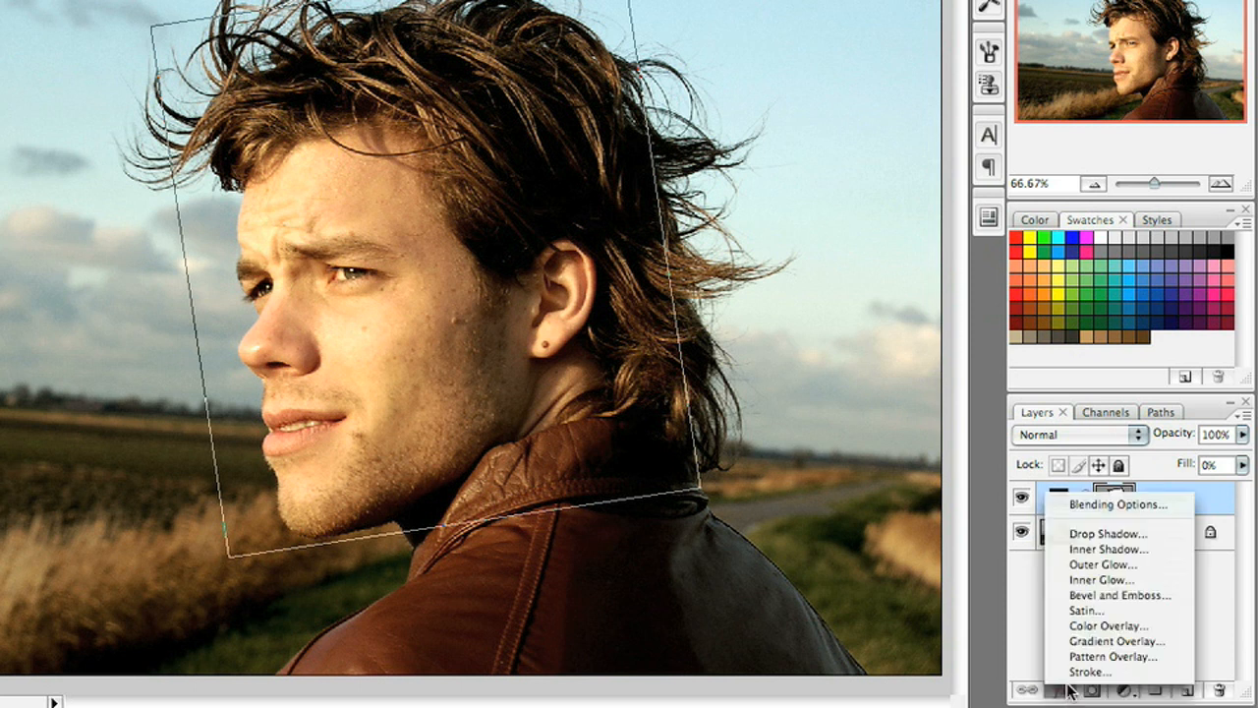
{"action": "left_click", "coordinate": [1075, 672]}
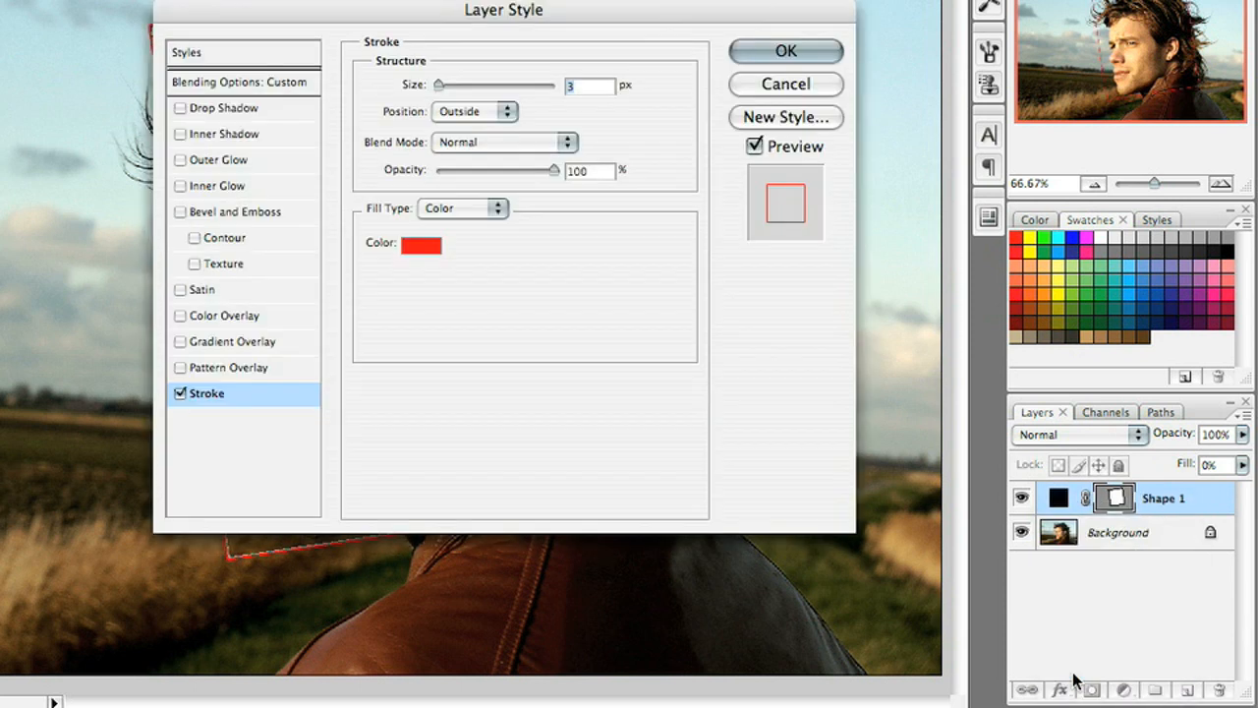
{"action": "left_click_drag", "start_coordinate": [452, 12], "coordinate": [1002, 16]}
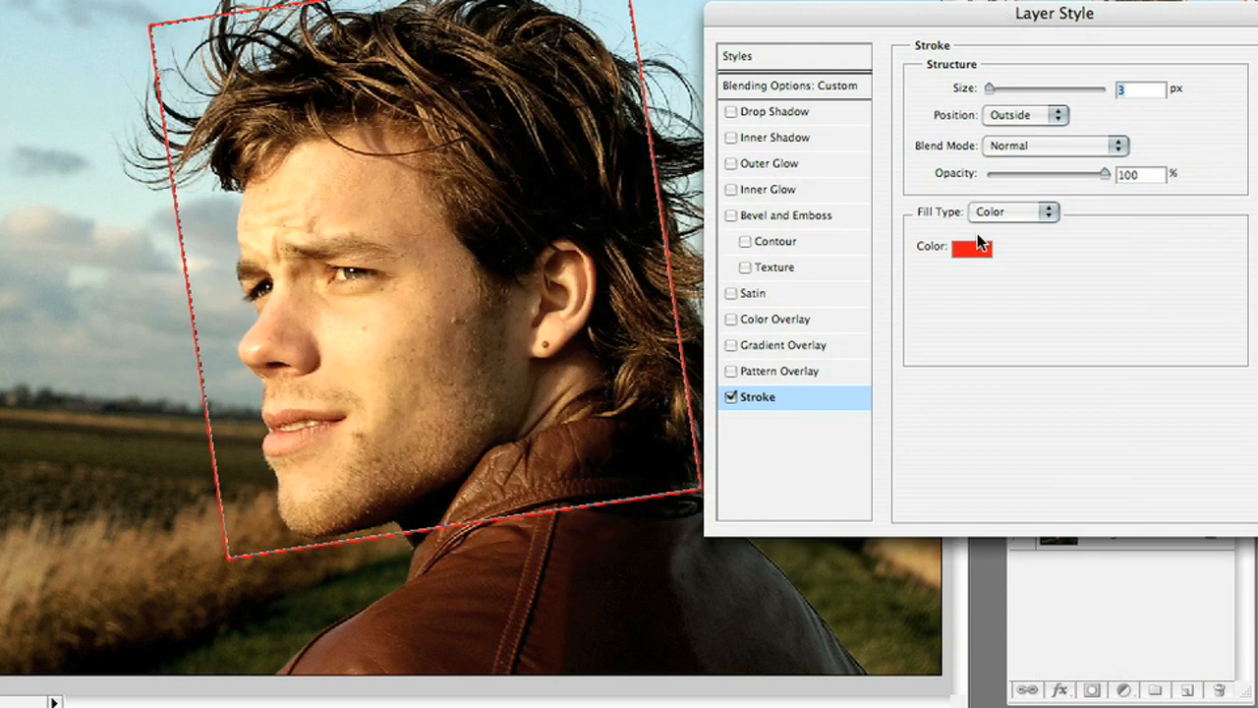
{"action": "left_click", "coordinate": [978, 252]}
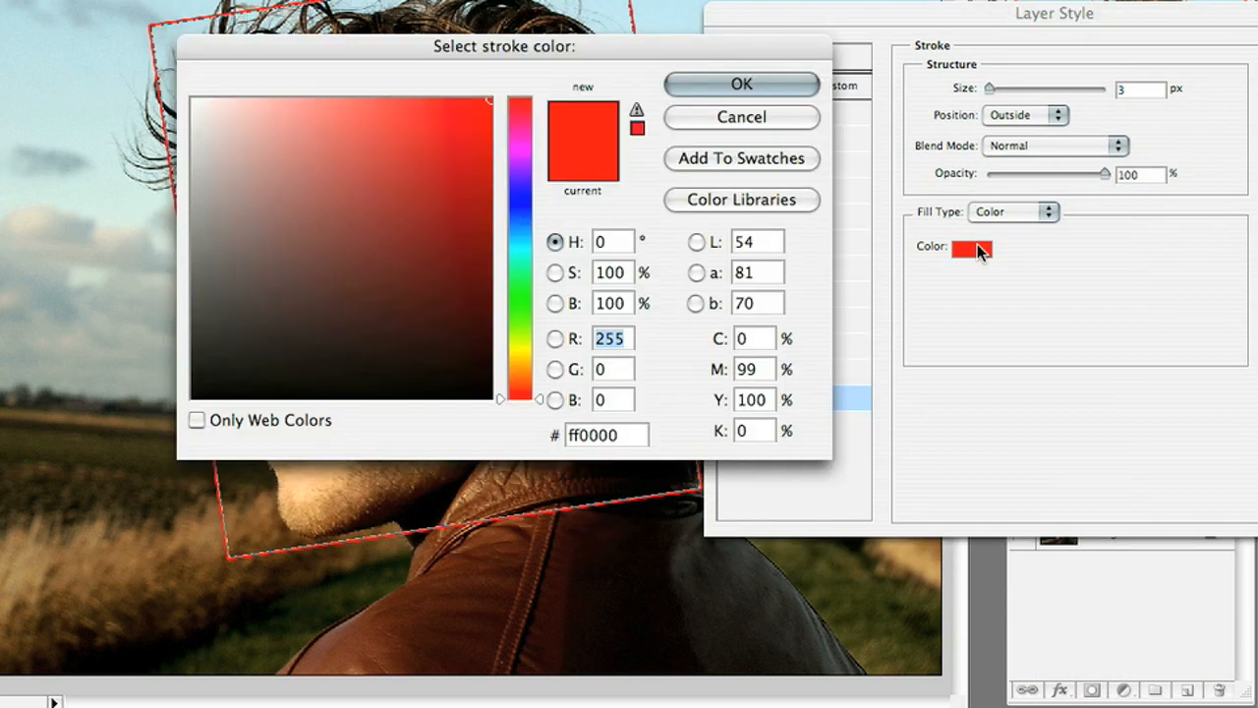
{"action": "left_click_drag", "start_coordinate": [298, 186], "coordinate": [164, 85]}
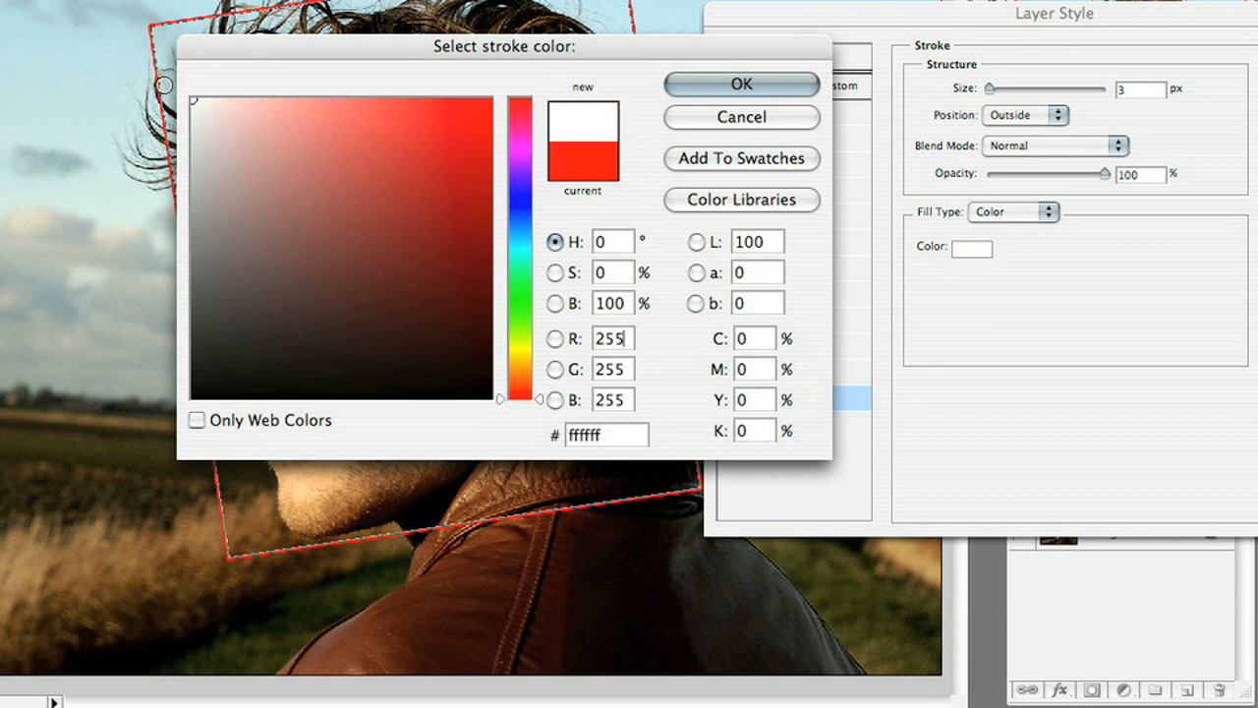
{"action": "left_click", "coordinate": [742, 86]}
Set the stroke's position to Inside and its size to 20 px, and apply the layer style.
{"action": "left_click", "coordinate": [1059, 116]}
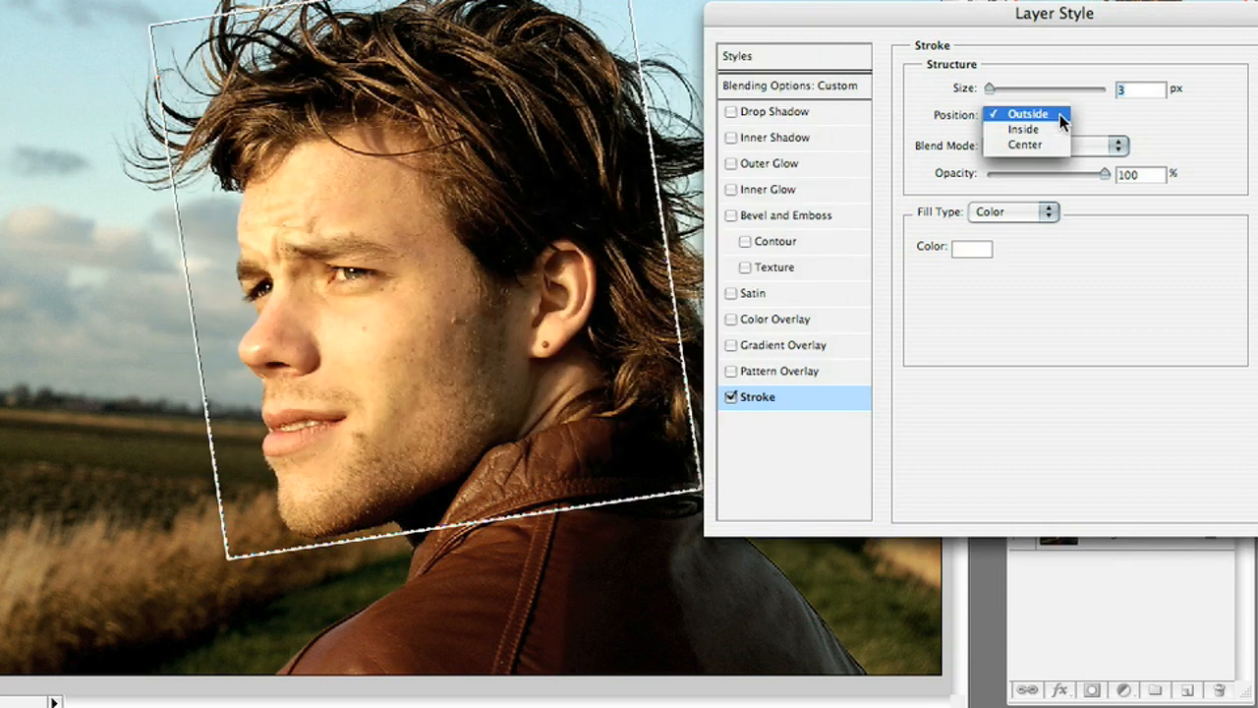
{"action": "left_click", "coordinate": [1054, 128]}
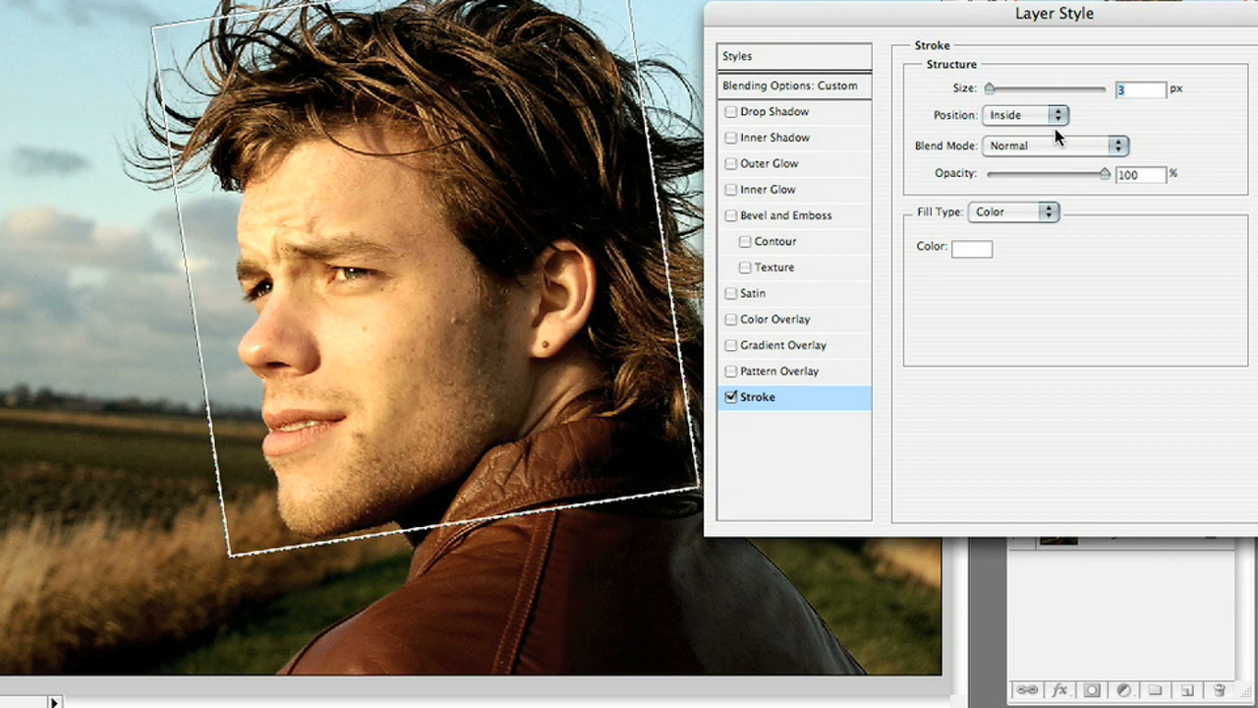
{"action": "left_click_drag", "start_coordinate": [989, 88], "coordinate": [1002, 87]}
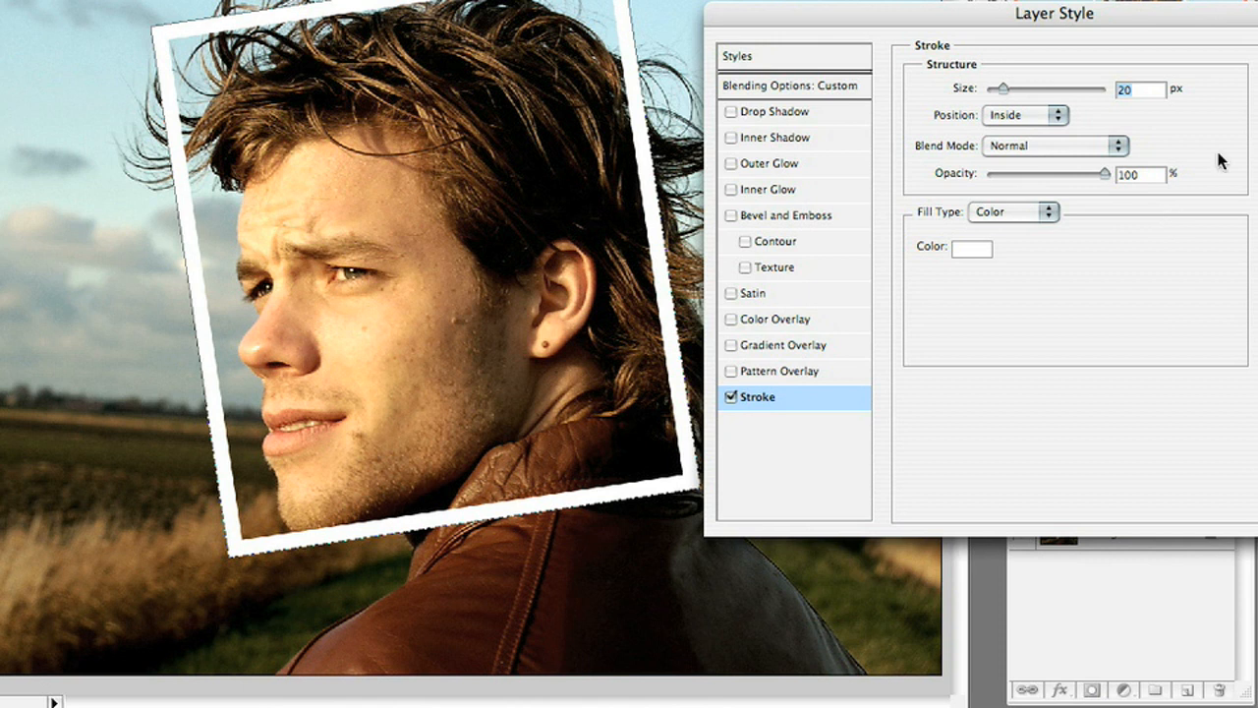
{"action": "left_click_drag", "start_coordinate": [1214, 30], "coordinate": [1011, 43]}
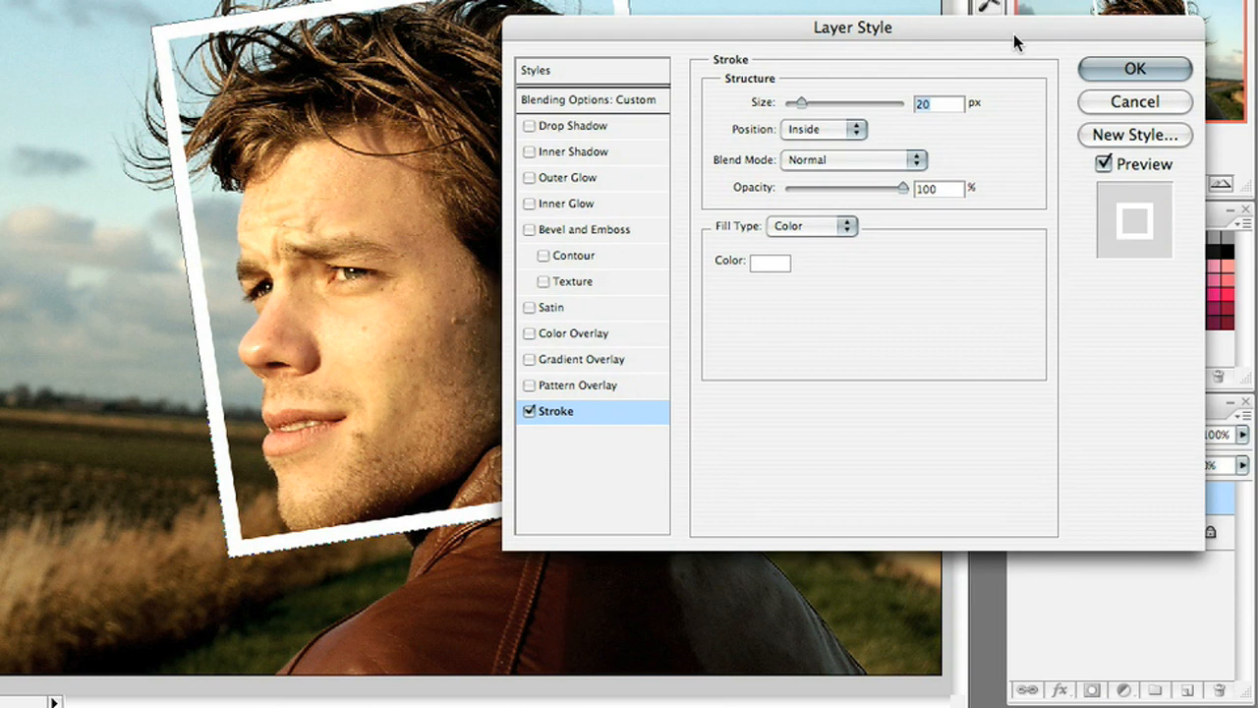
{"action": "left_click", "coordinate": [1163, 67]}
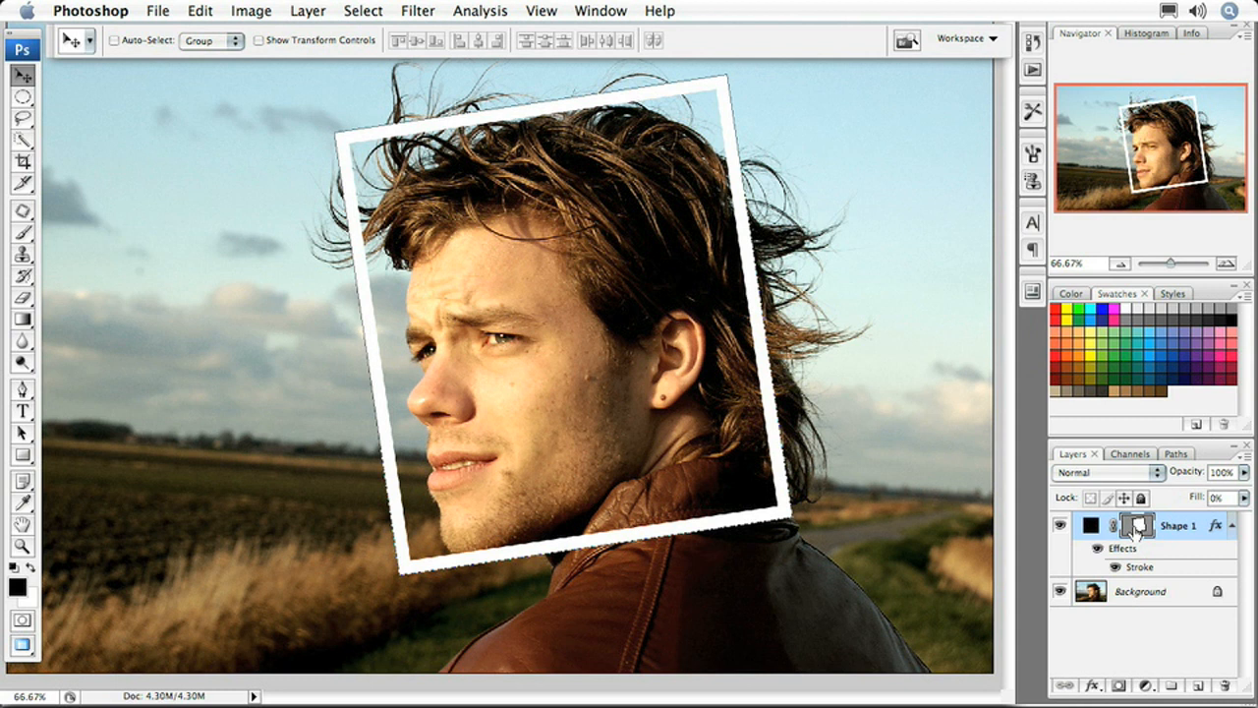
Load the rectangle's vector mask as a selection and add a Black & White adjustment layer limited to it.
{"action": "left_click", "coordinate": [1137, 529], "text": "super"}
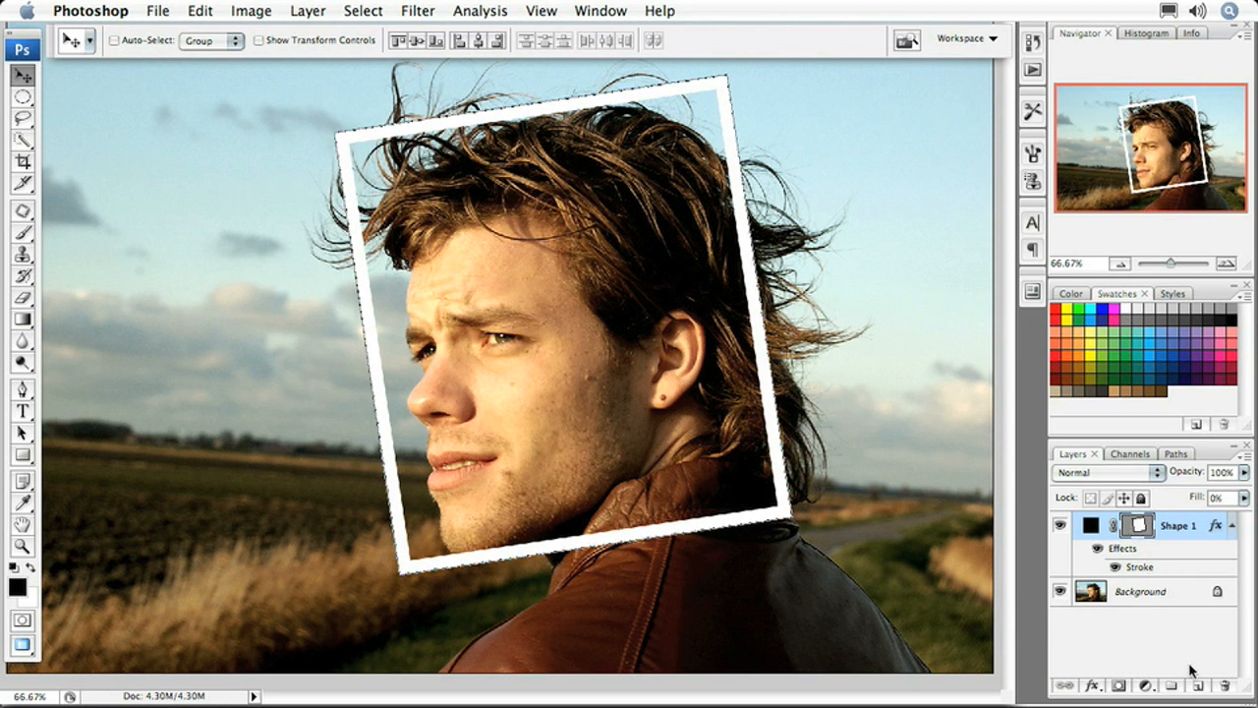
{"action": "left_click", "coordinate": [1146, 685]}
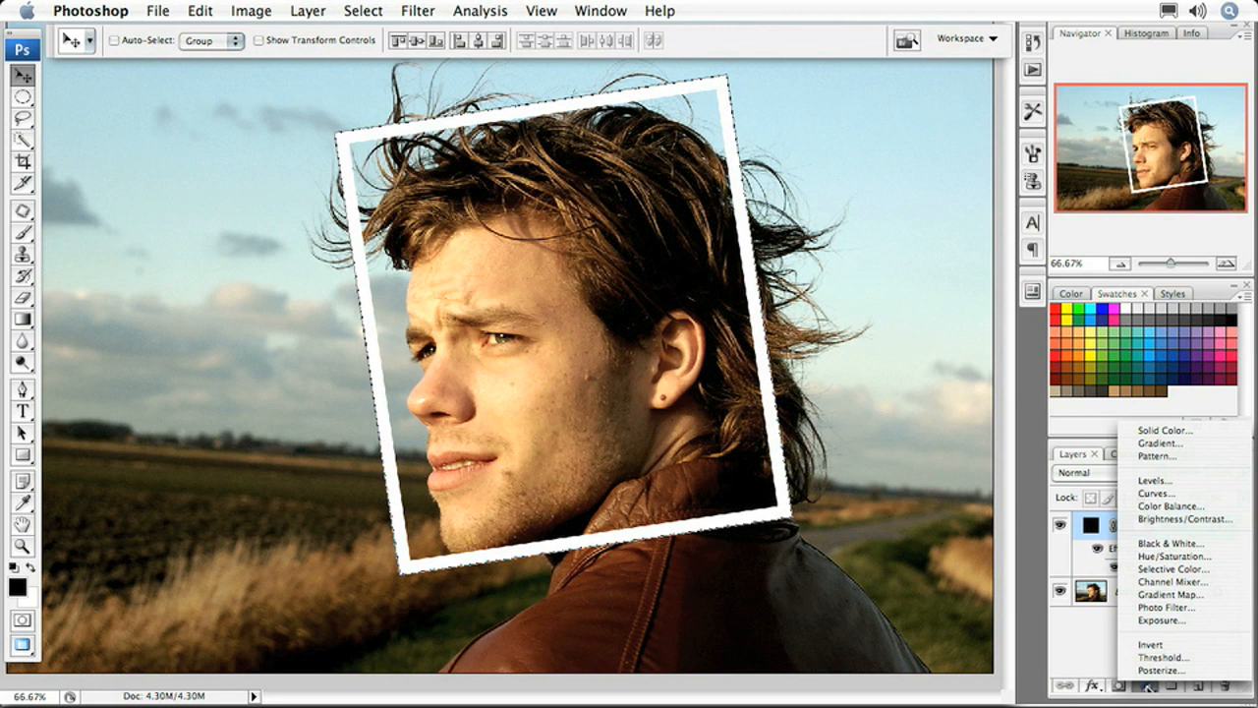
{"action": "key", "text": "super+alt+shift+b"}
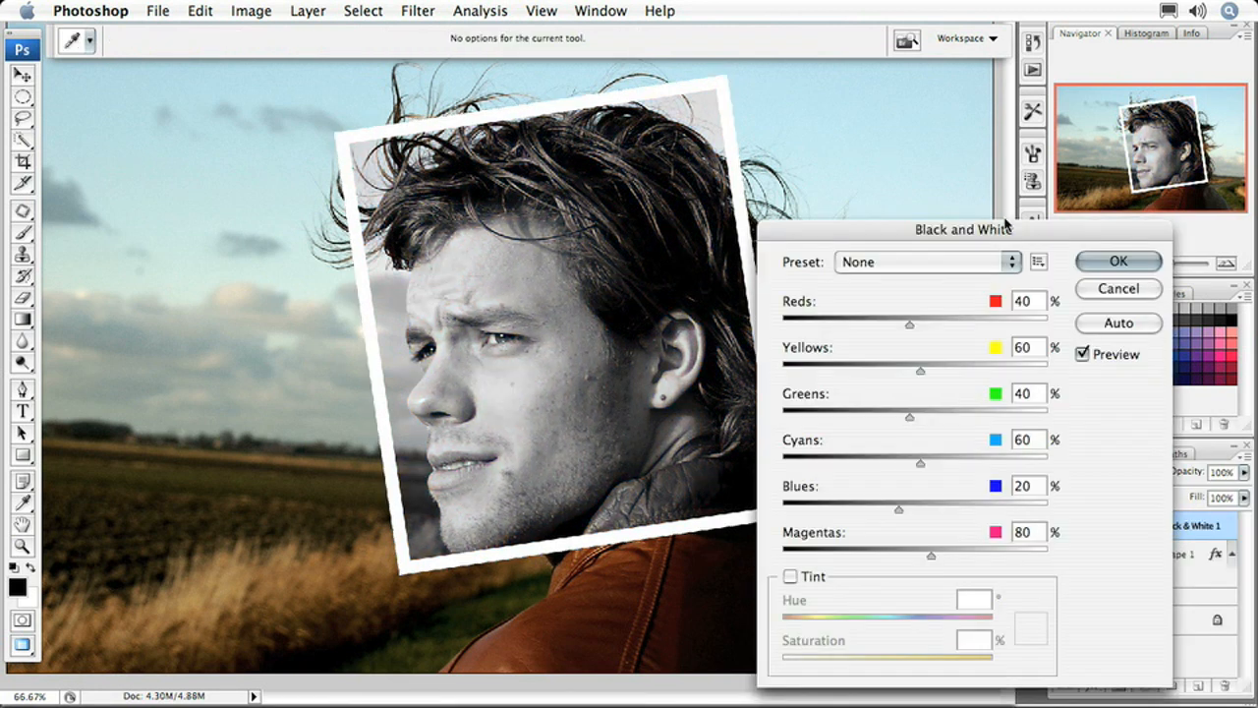
{"action": "left_click_drag", "start_coordinate": [879, 233], "coordinate": [978, 180]}
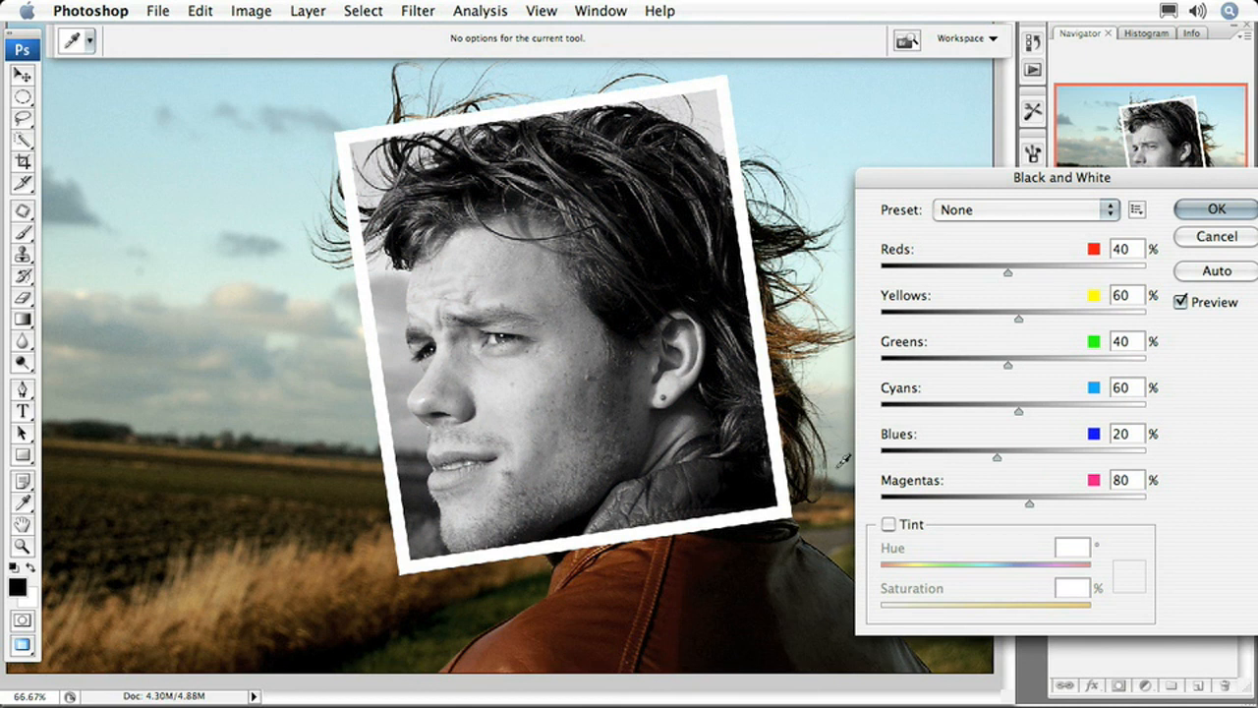
Try the Blue Filter preset for the Black & White adjustment, choose Green Filter instead and apply it.
{"action": "left_click", "coordinate": [1007, 208]}
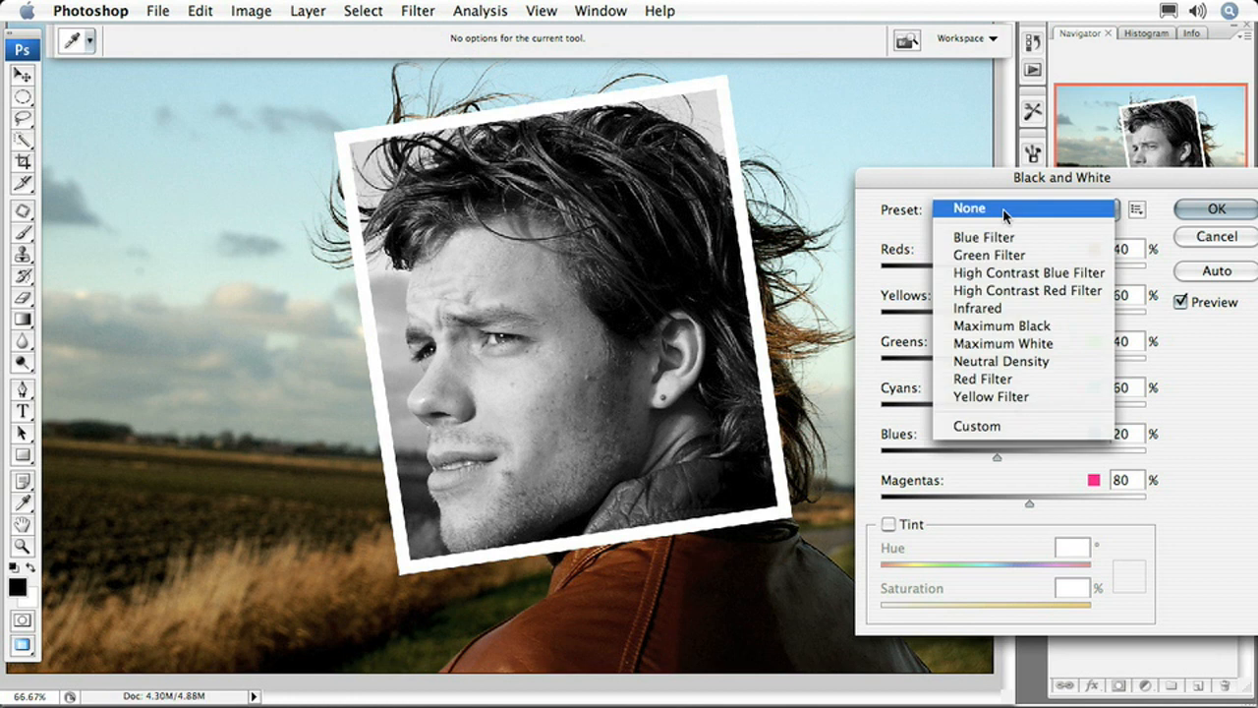
{"action": "left_click", "coordinate": [1006, 237]}
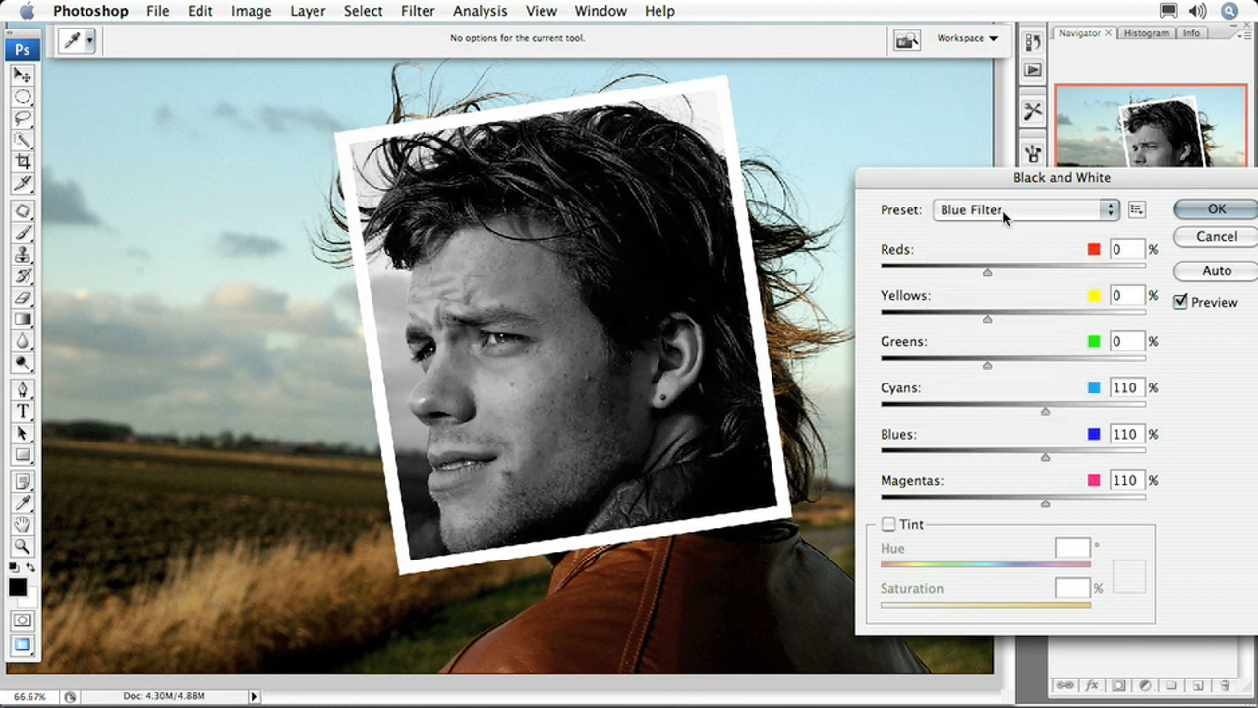
{"action": "left_click", "coordinate": [1007, 210]}
{"action": "left_click", "coordinate": [1004, 226]}
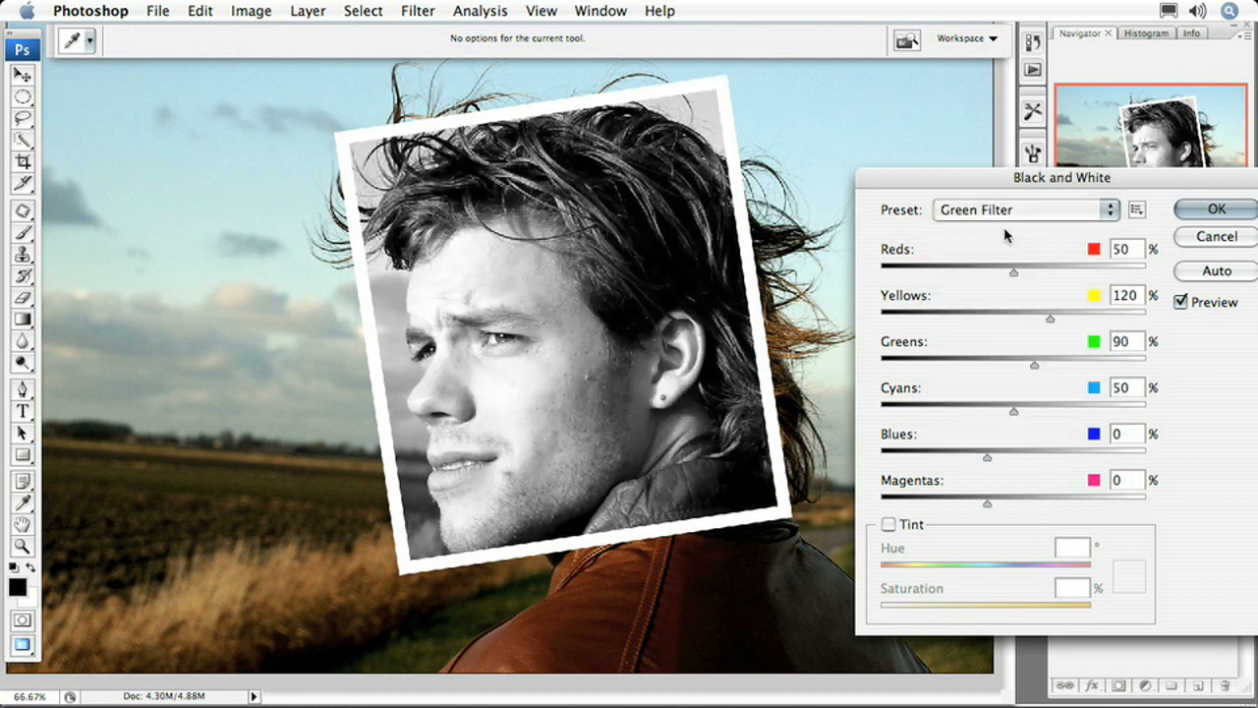
{"action": "left_click", "coordinate": [1209, 210]}
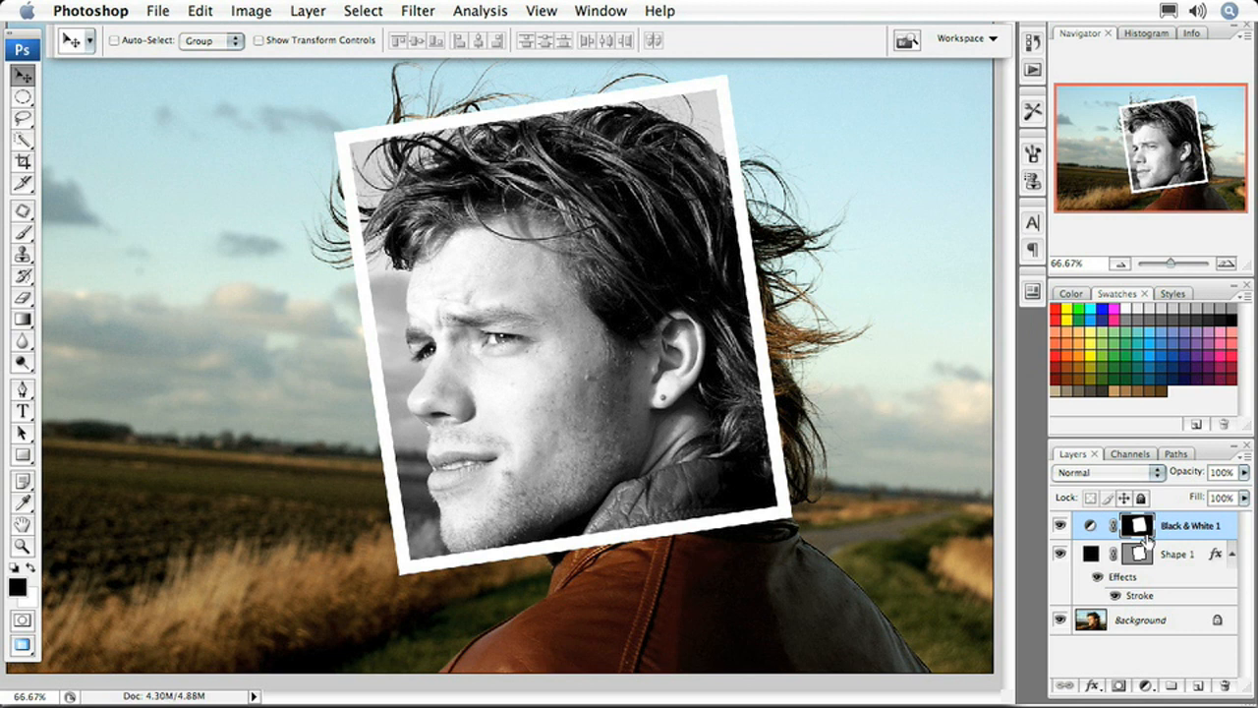
Invert the Black & White adjustment layer's mask and link that layer to the rectangle shape layer.
{"action": "key", "text": "ctrl+i"}
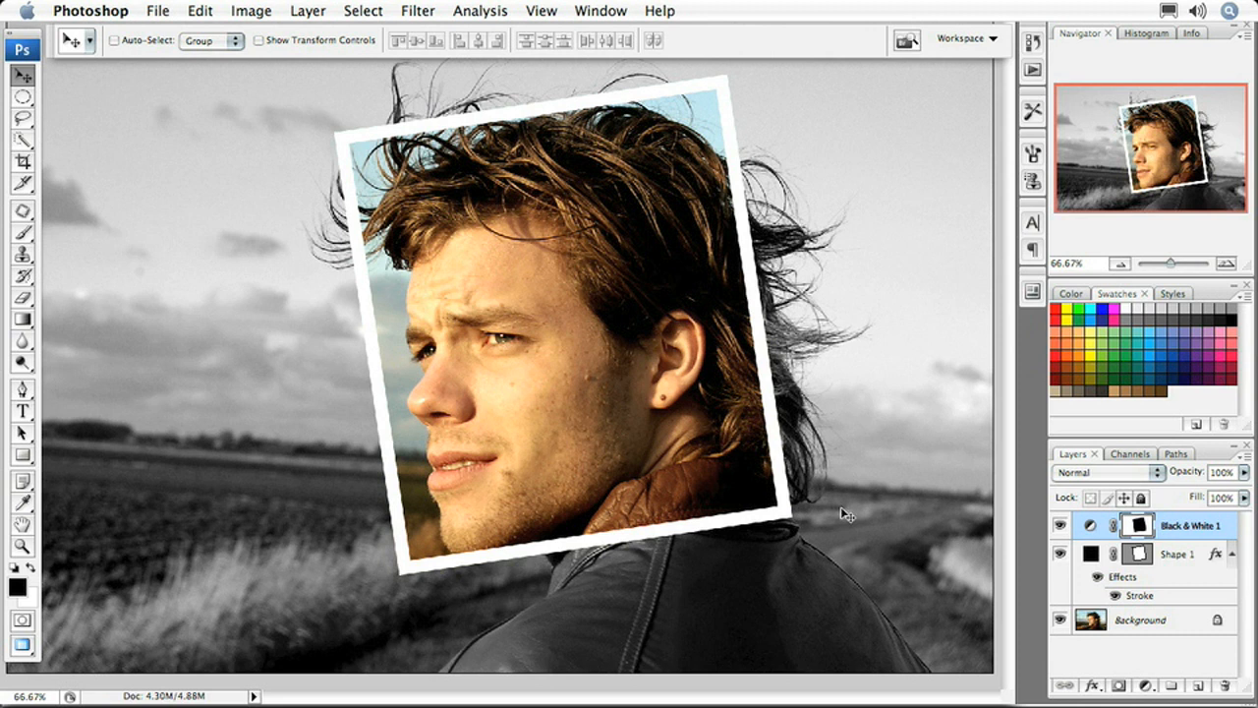
{"action": "left_click", "coordinate": [1180, 560], "text": "shift"}
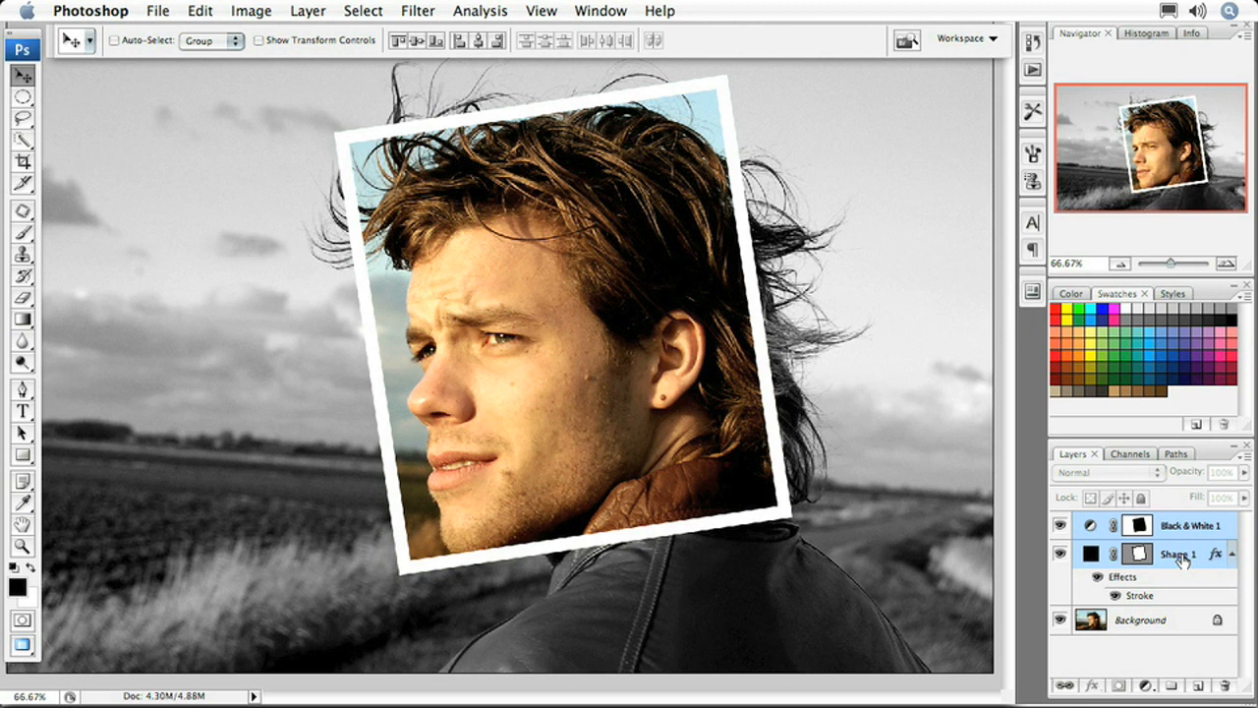
{"action": "left_click", "coordinate": [1244, 460]}
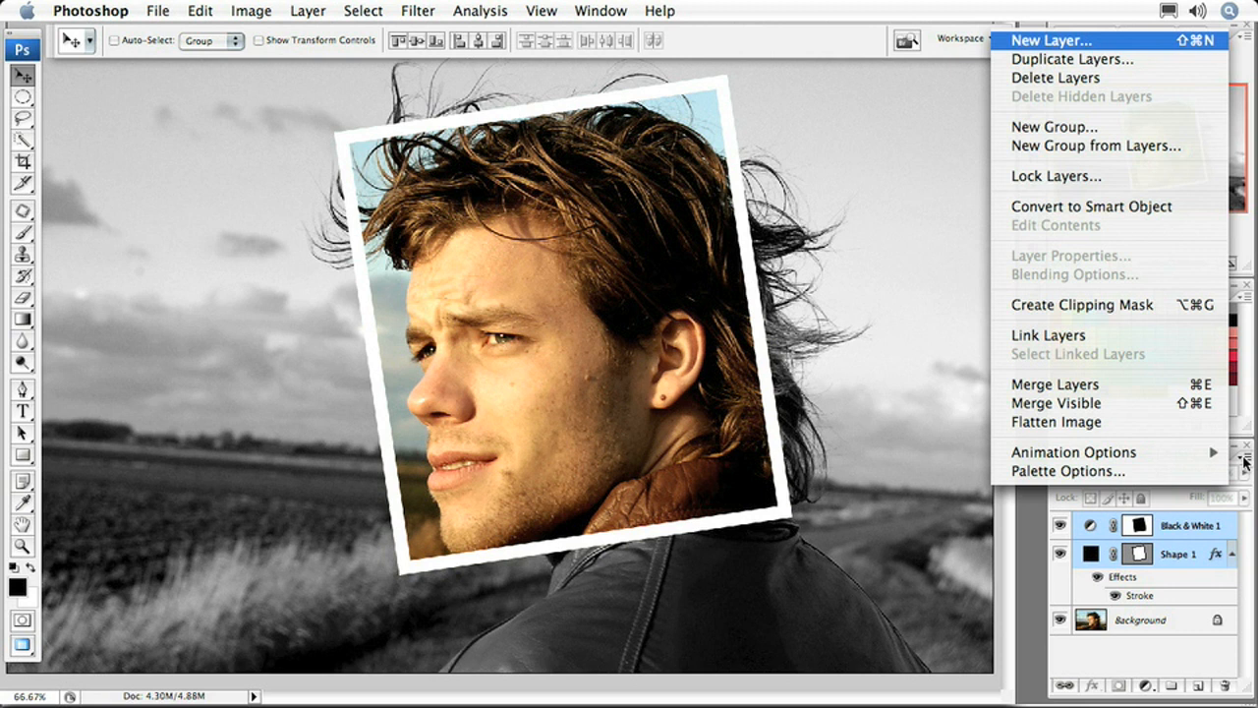
{"action": "left_click", "coordinate": [1100, 336]}
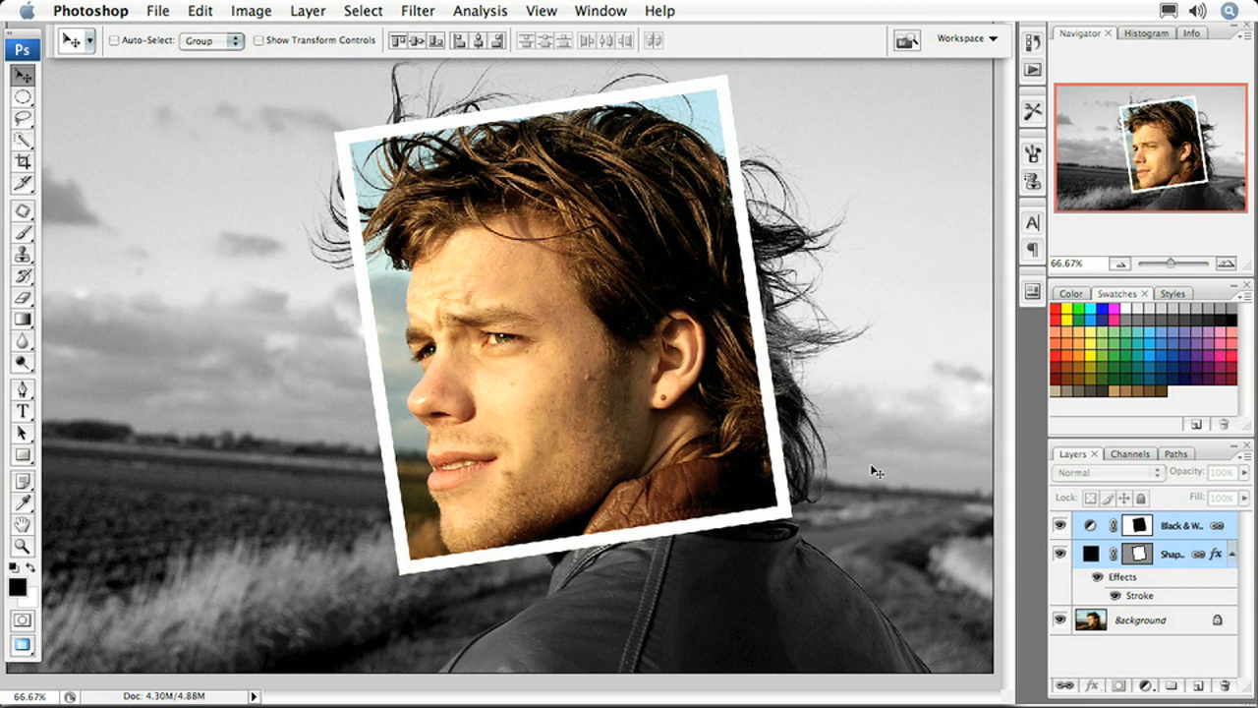
Transform the linked snapshot frame and Black & White layers together, enlarging them slightly and tilting them further counterclockwise.
{"action": "key", "text": "ctrl+t"}
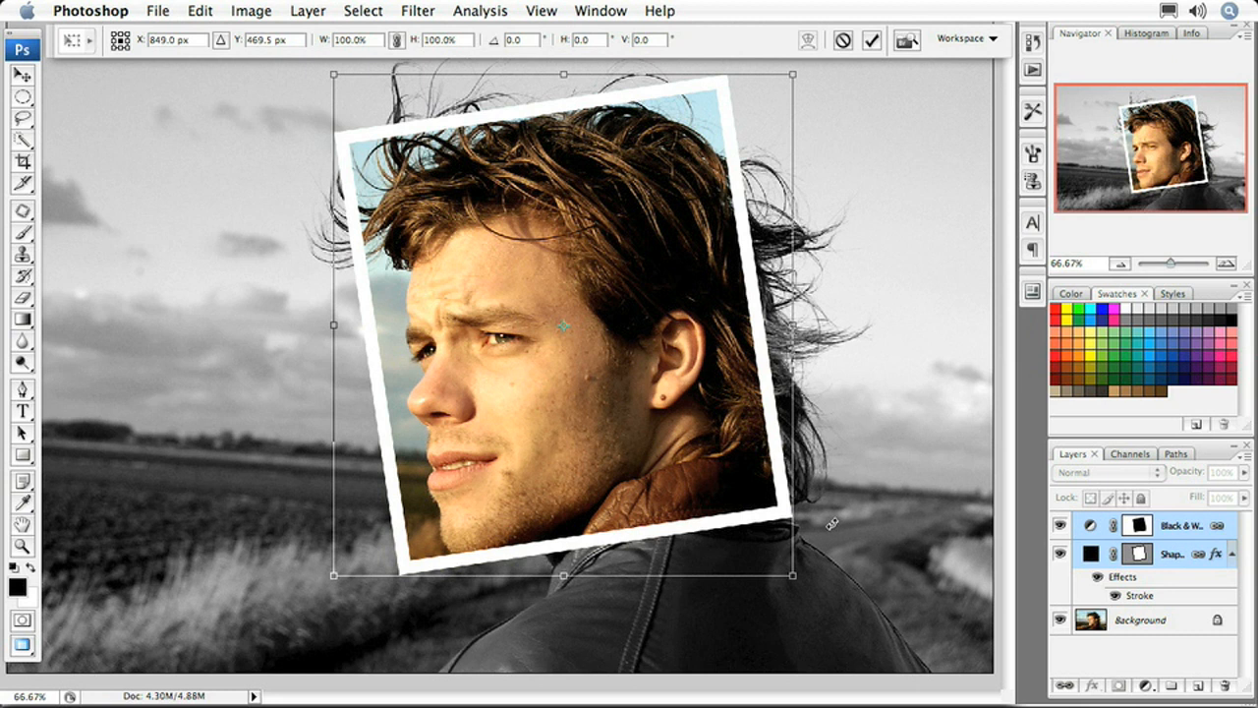
{"action": "left_click_drag", "start_coordinate": [794, 578], "coordinate": [849, 591]}
{"action": "key", "text": "Return"}
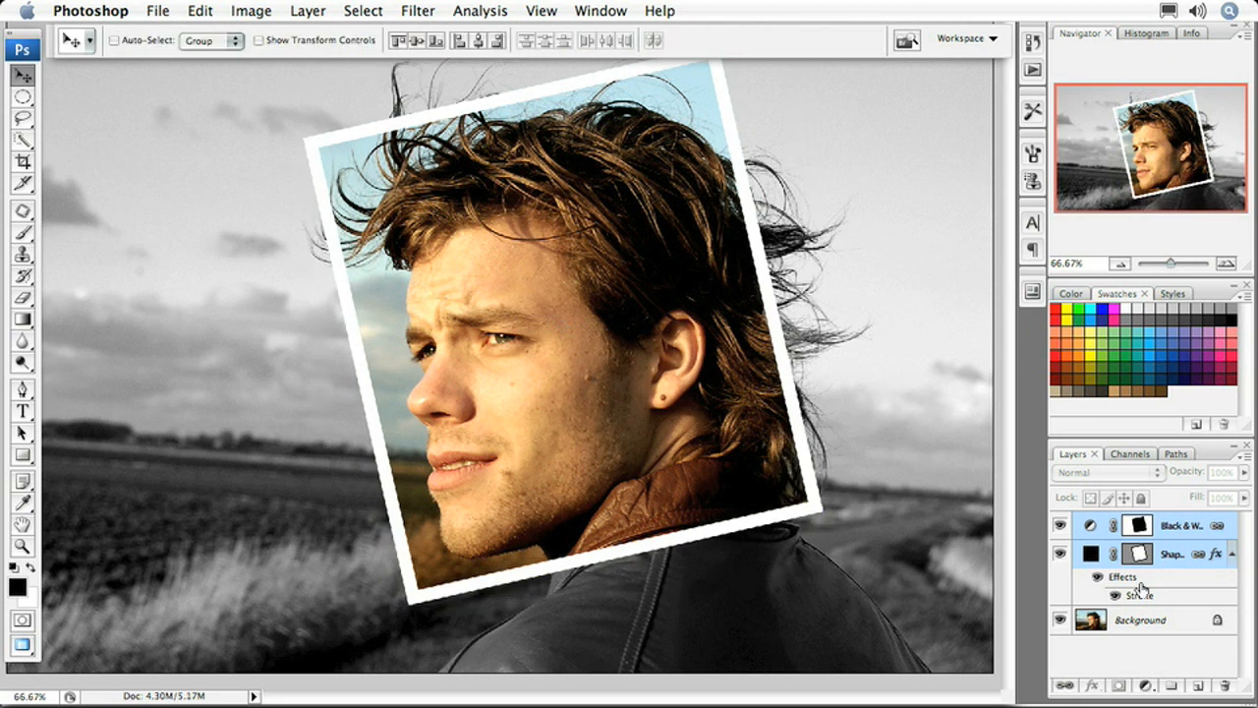
Add a drop shadow to the rectangle shape layer with a 119° angle, 34 px distance and 16 px size, and apply it.
{"action": "left_click", "coordinate": [1169, 565]}
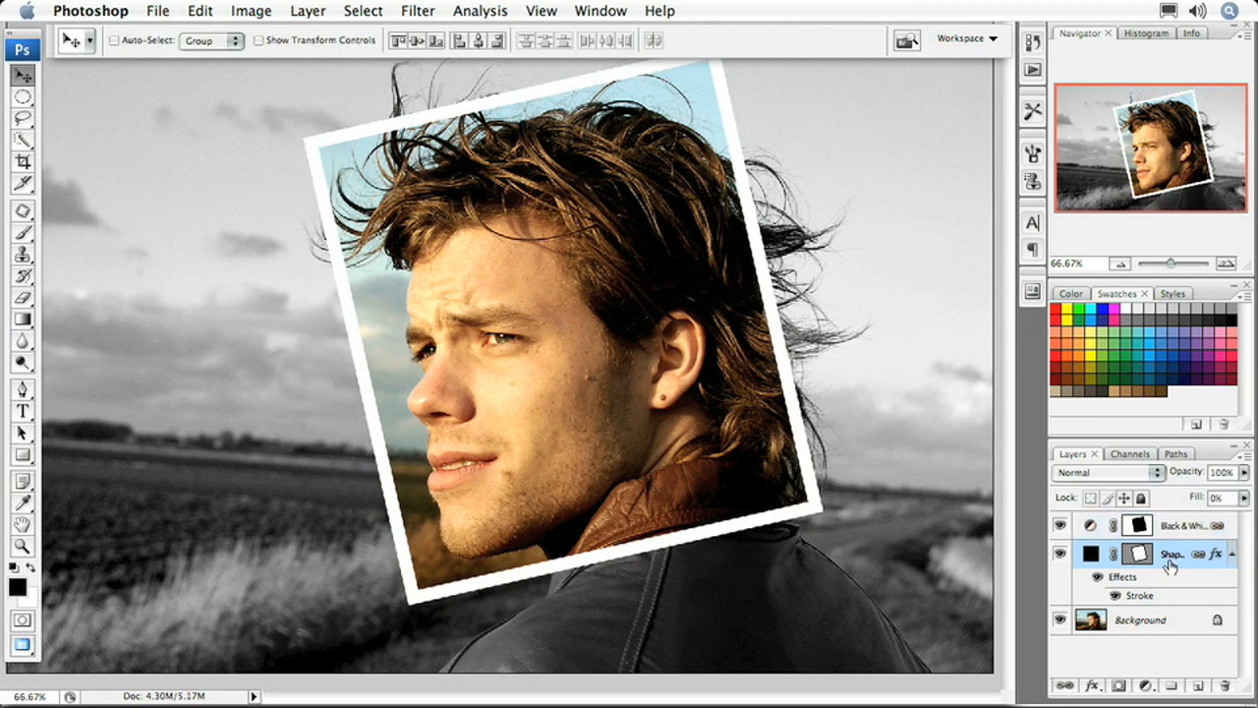
{"action": "left_click", "coordinate": [1097, 685]}
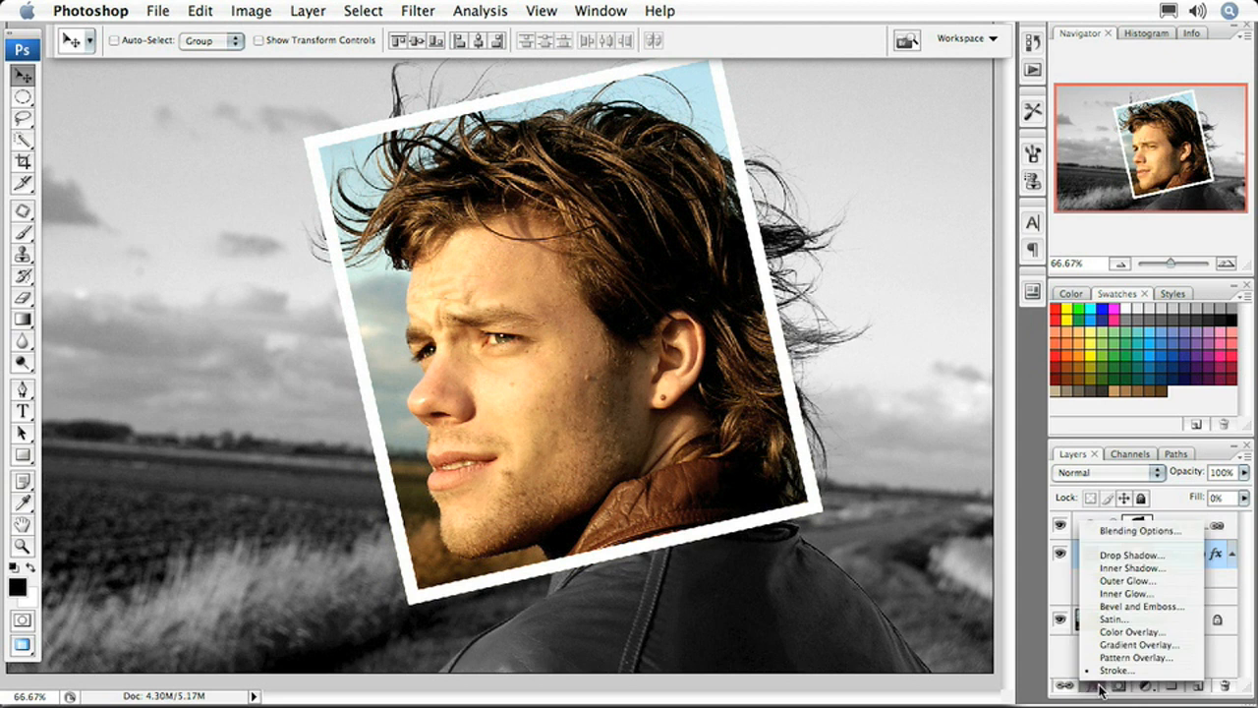
{"action": "left_click", "coordinate": [1116, 555]}
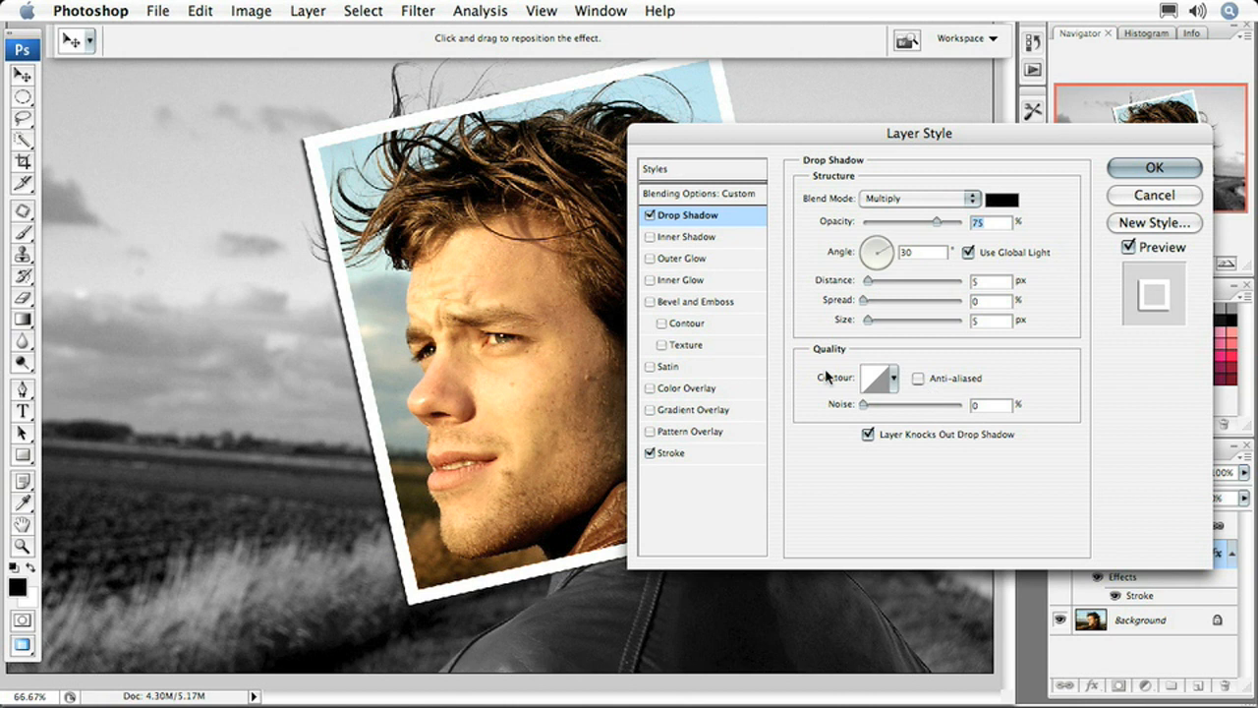
{"action": "left_click_drag", "start_coordinate": [707, 135], "coordinate": [899, 135]}
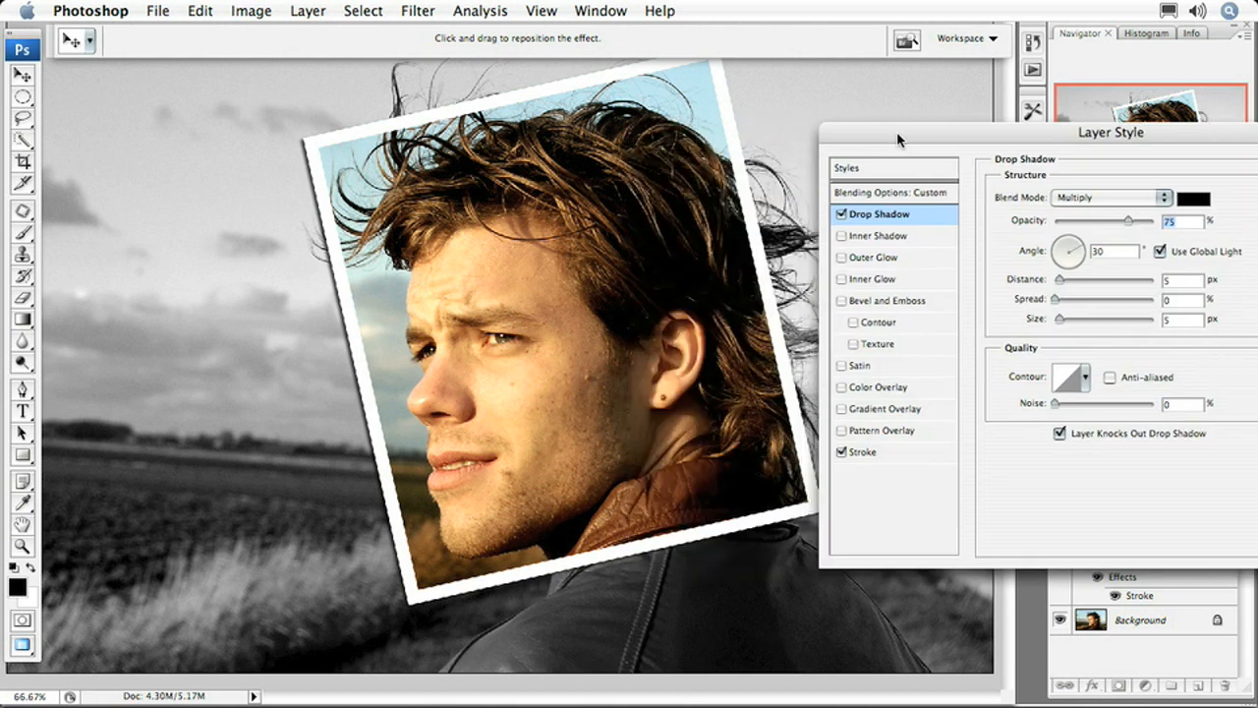
{"action": "left_click_drag", "start_coordinate": [583, 209], "coordinate": [601, 232]}
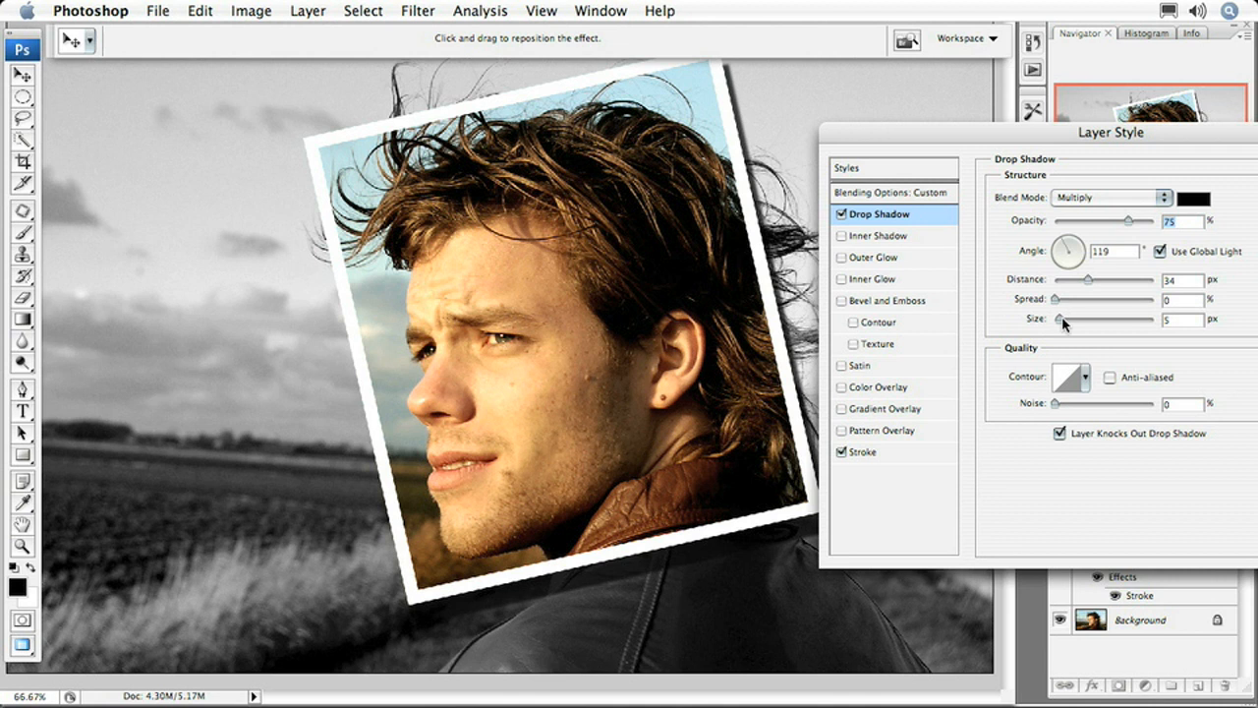
{"action": "left_click_drag", "start_coordinate": [1063, 321], "coordinate": [1068, 324]}
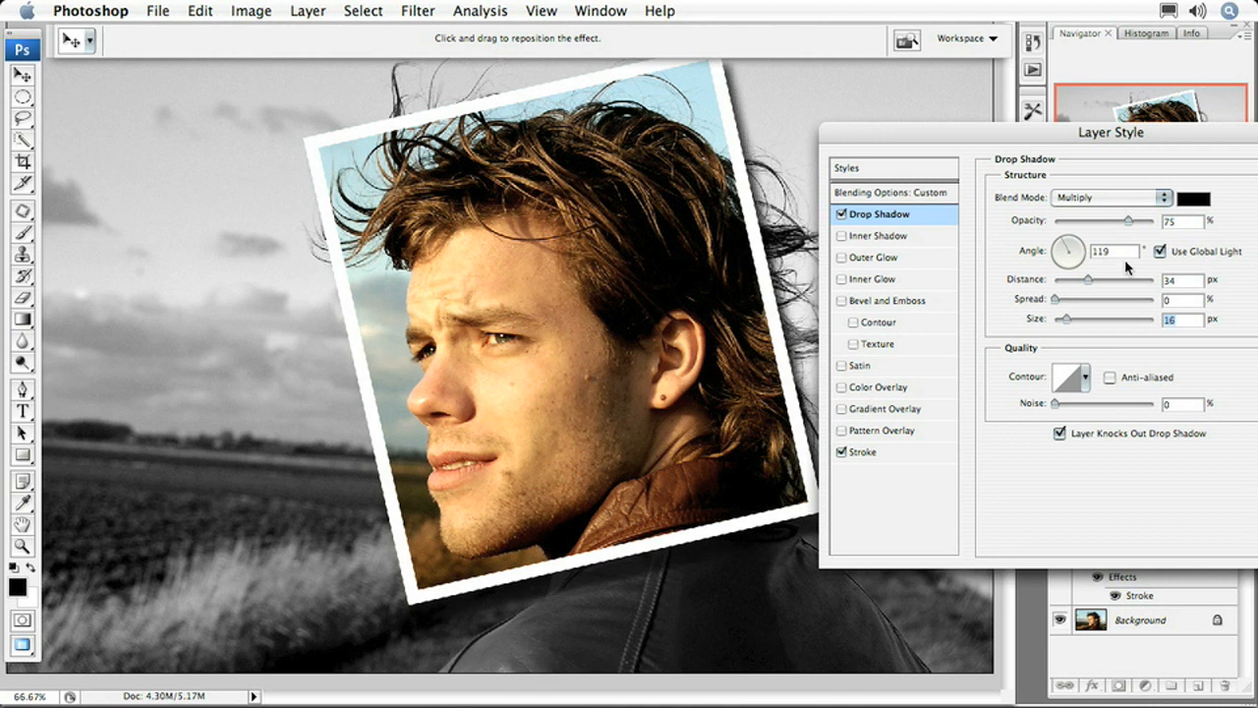
{"action": "left_click_drag", "start_coordinate": [1202, 135], "coordinate": [1065, 155]}
{"action": "left_click", "coordinate": [1237, 182]}
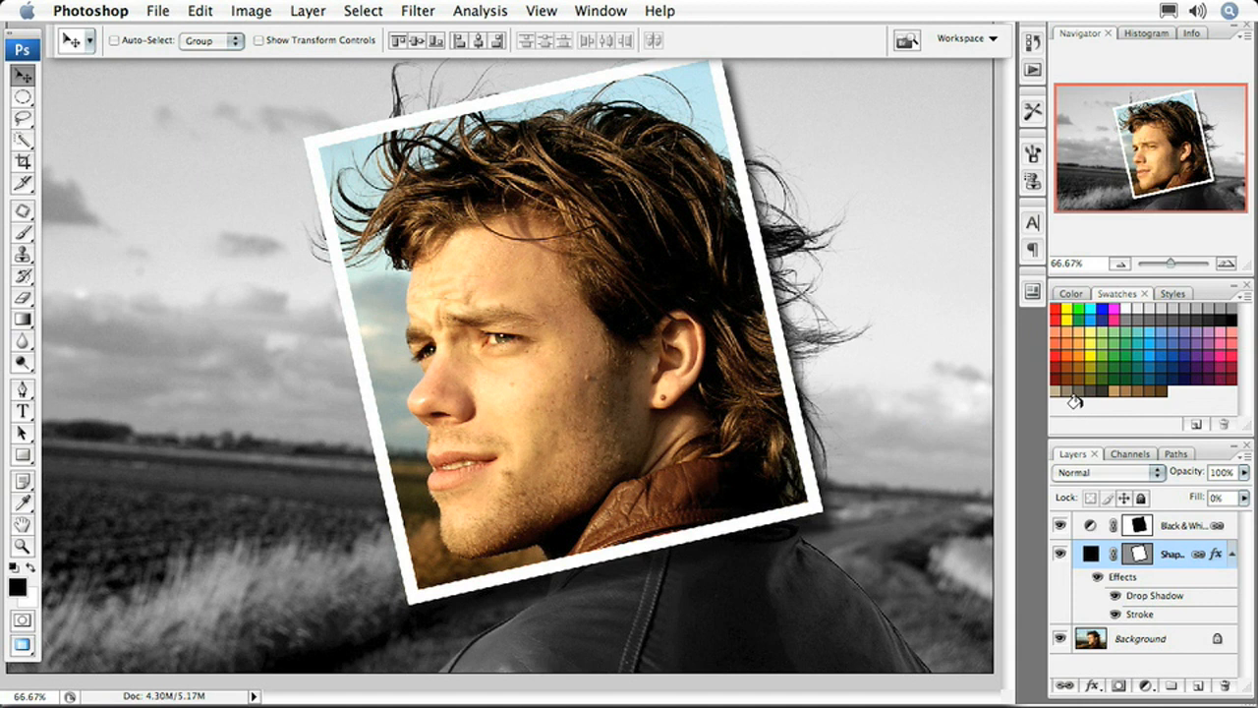
Move the snapshot frame with its linked adjustment layer over the portrait, keeping the man's face inside the frame.
{"action": "mouse_move", "coordinate": [682, 432]}
{"action": "left_mouse_down"}
{"action": "mouse_move", "coordinate": [421, 449]}
{"action": "mouse_move", "coordinate": [681, 433]}
{"action": "left_mouse_up"}
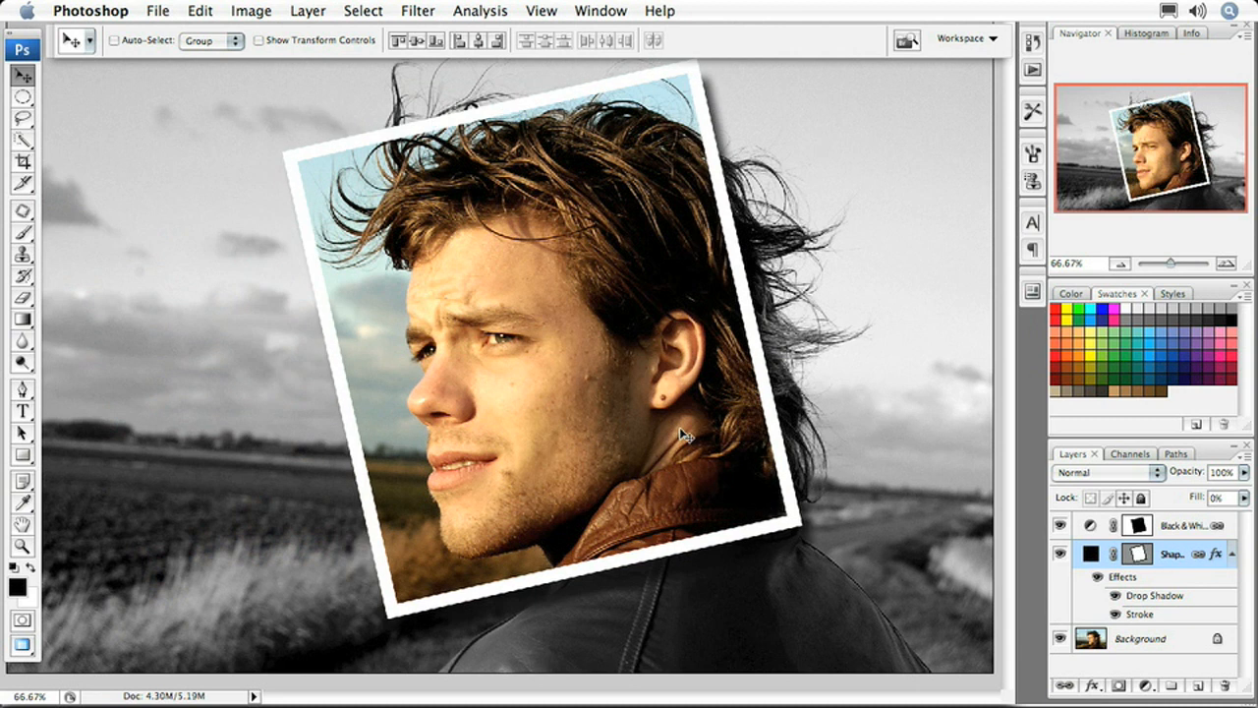
{"action": "mouse_move", "coordinate": [656, 426]}
{"action": "left_mouse_down"}
{"action": "mouse_move", "coordinate": [707, 419]}
{"action": "mouse_move", "coordinate": [646, 423]}
{"action": "left_mouse_up"}
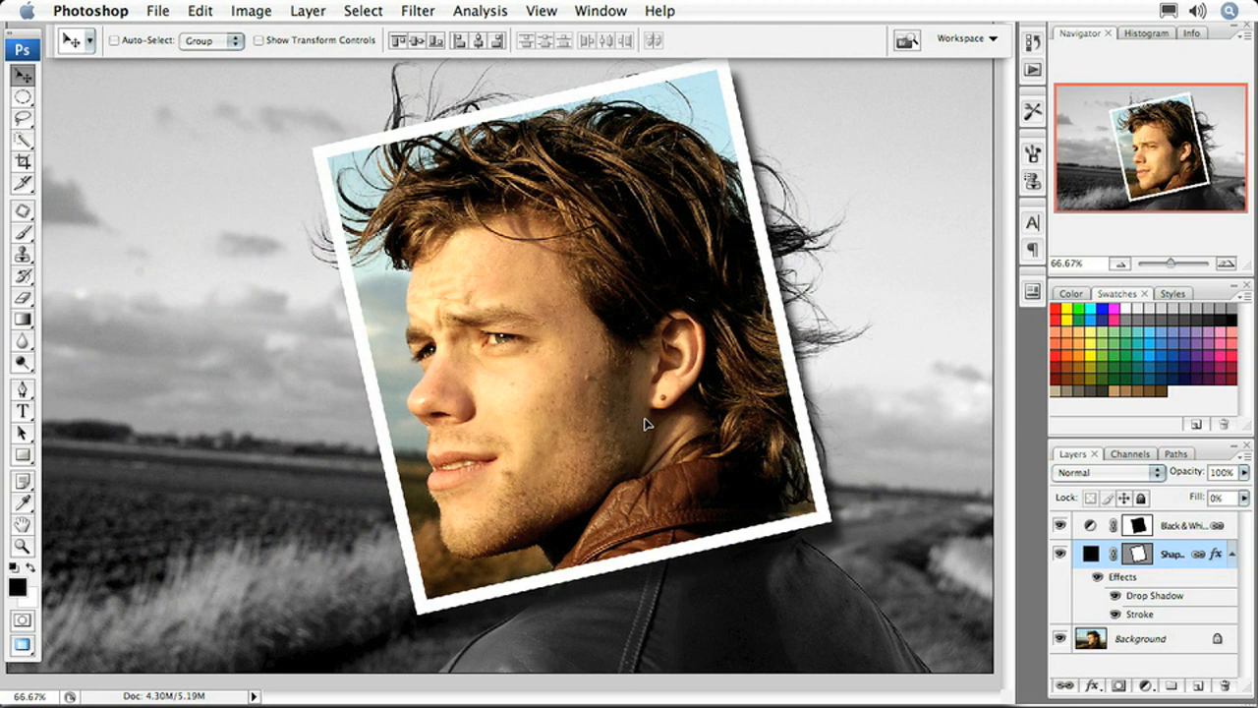